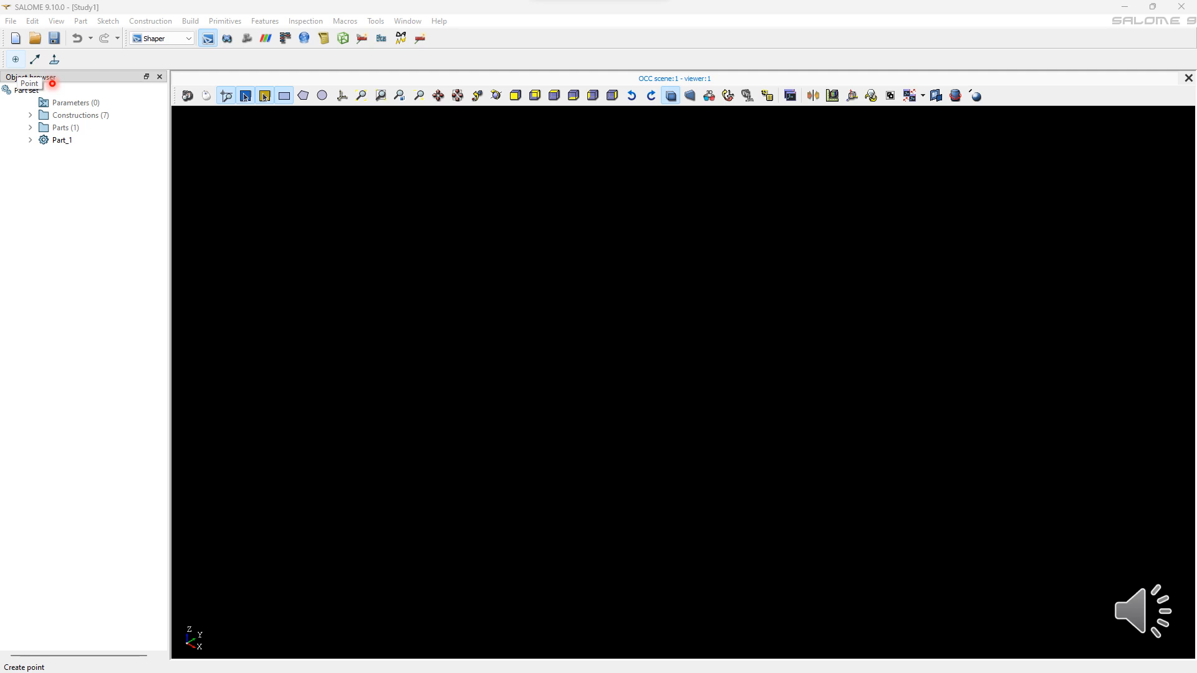
Create a point from coordinates with X 120, Y 150 and Z 127.
left_click(15, 59)
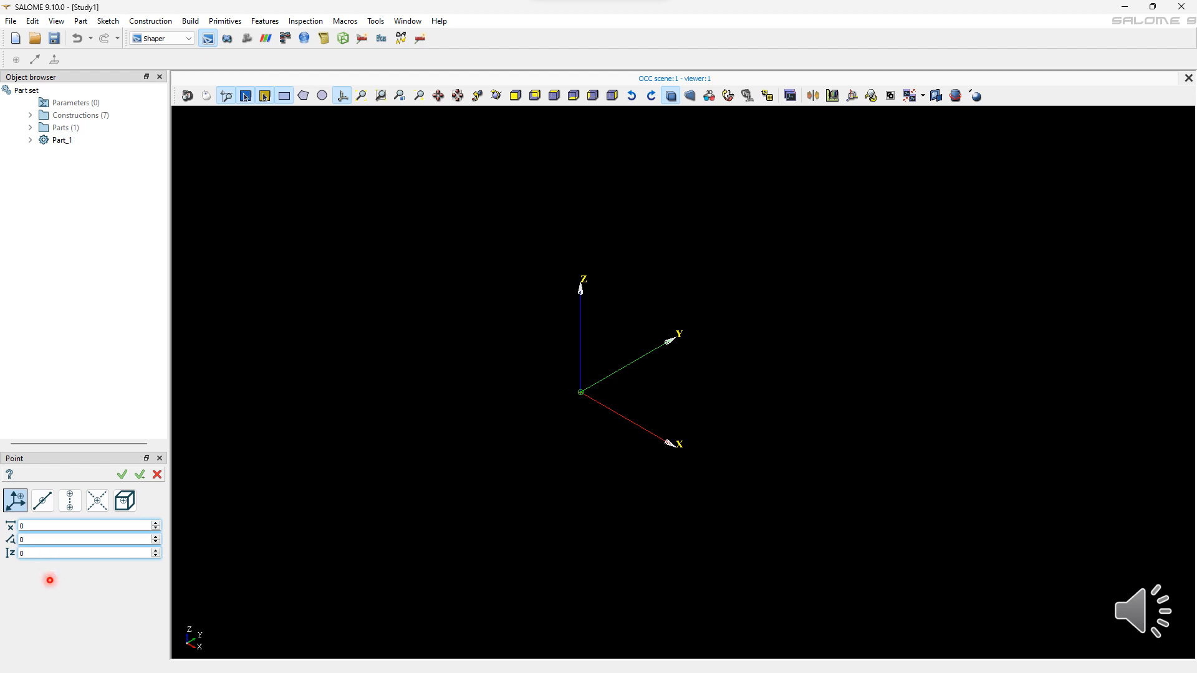
double_click(62, 528)
type("120")
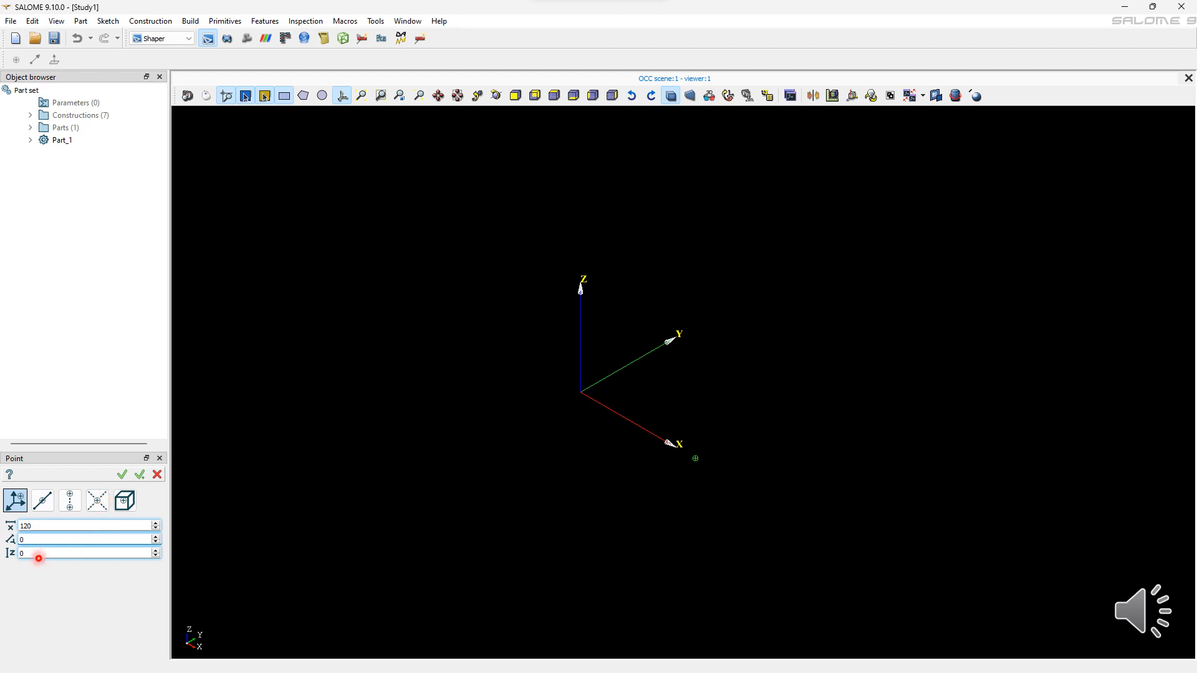
key("Tab")
type("150")
key("Tab")
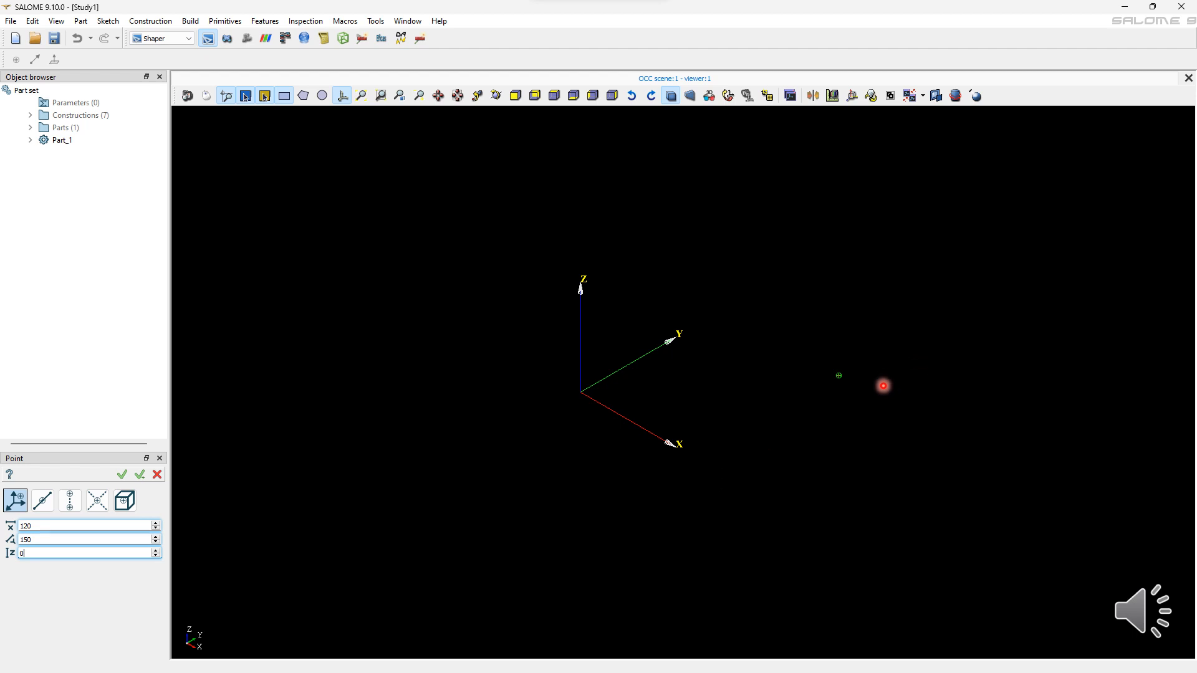
type("127")
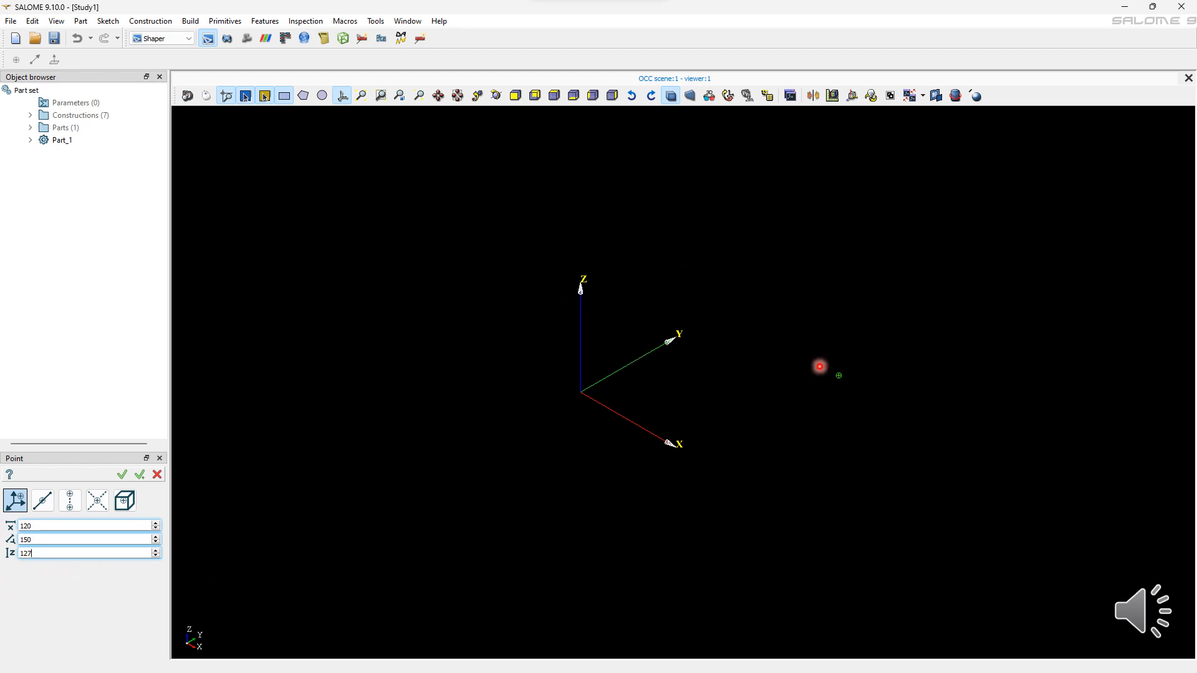
key("Return")
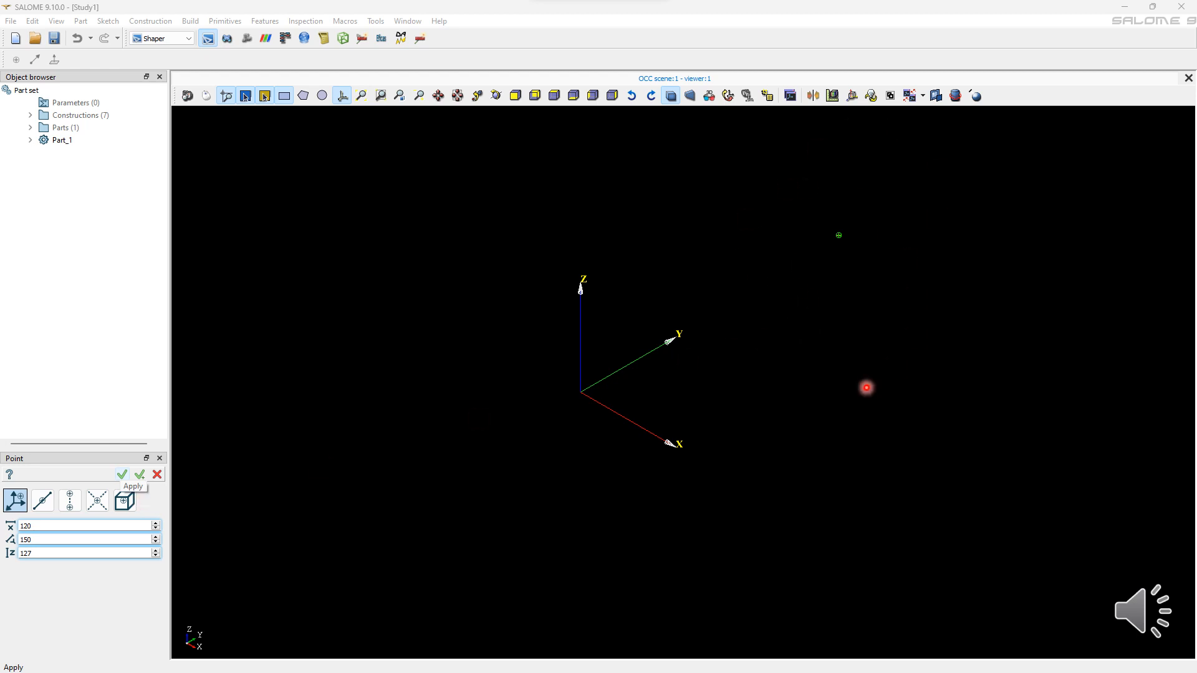
key("Return")
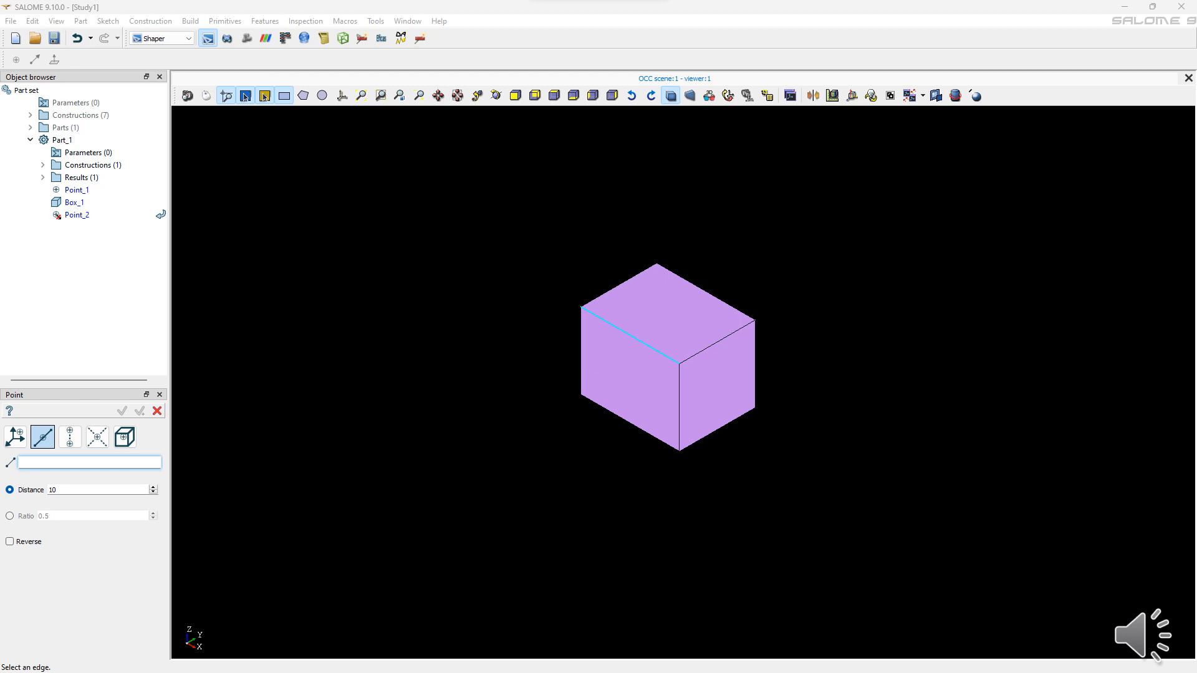
Create a point on the box's left top edge at a ratio of 0.8 with the direction reversed.
left_click(631, 335)
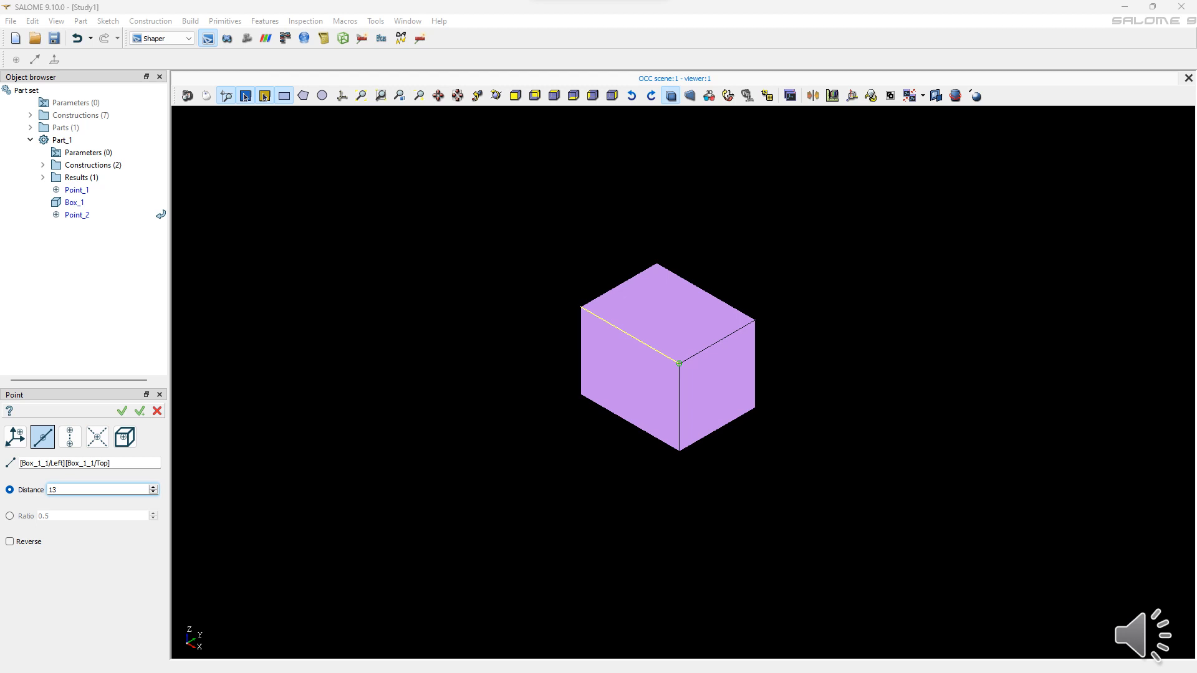
left_click(9, 516)
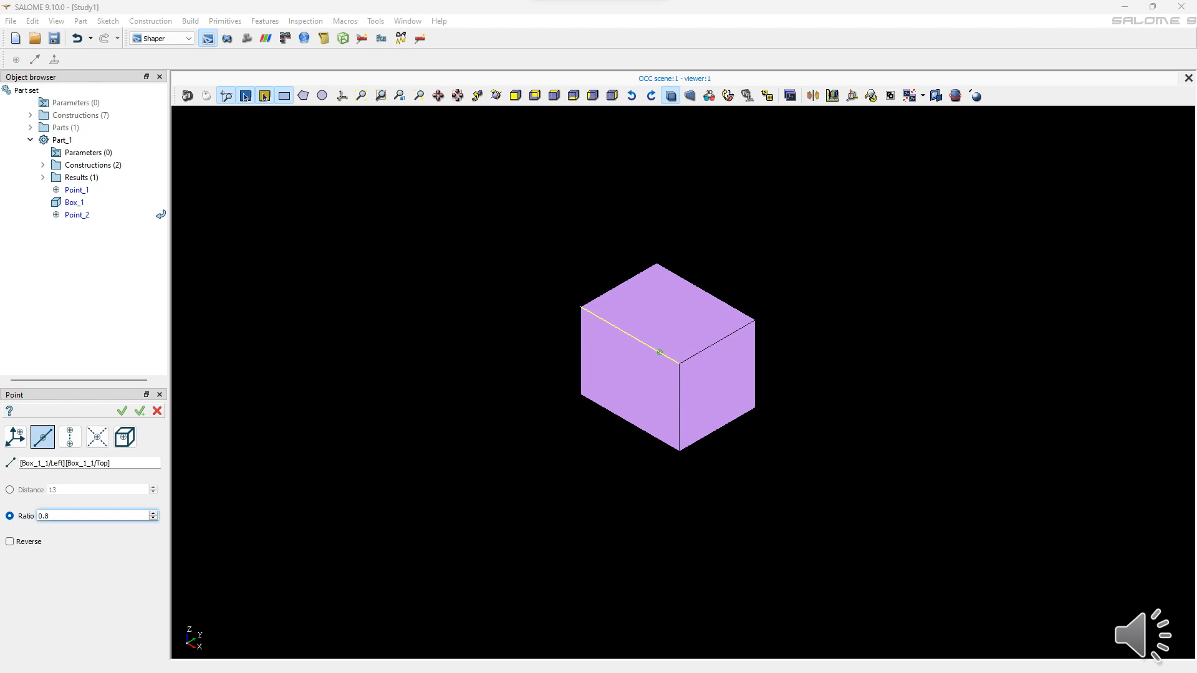
left_click(9, 542)
left_click(139, 411)
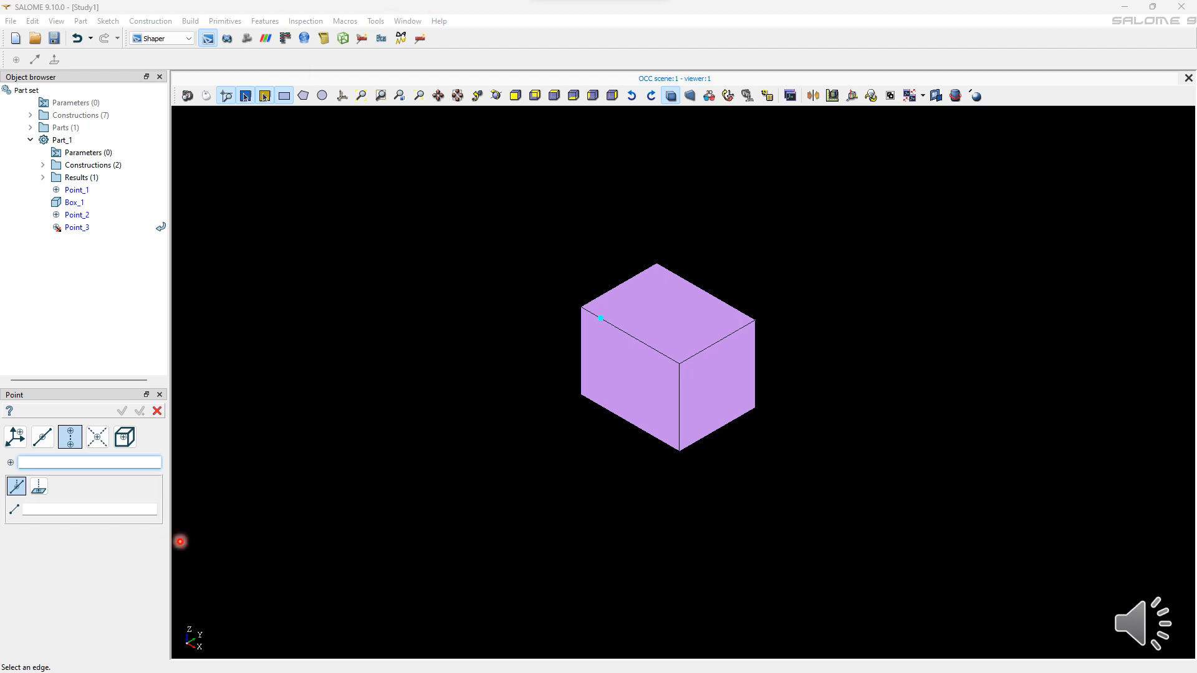
Create projected points by projecting Point_2 onto the box's front top edge and the back-left bottom vertex onto the top face.
left_click(601, 319)
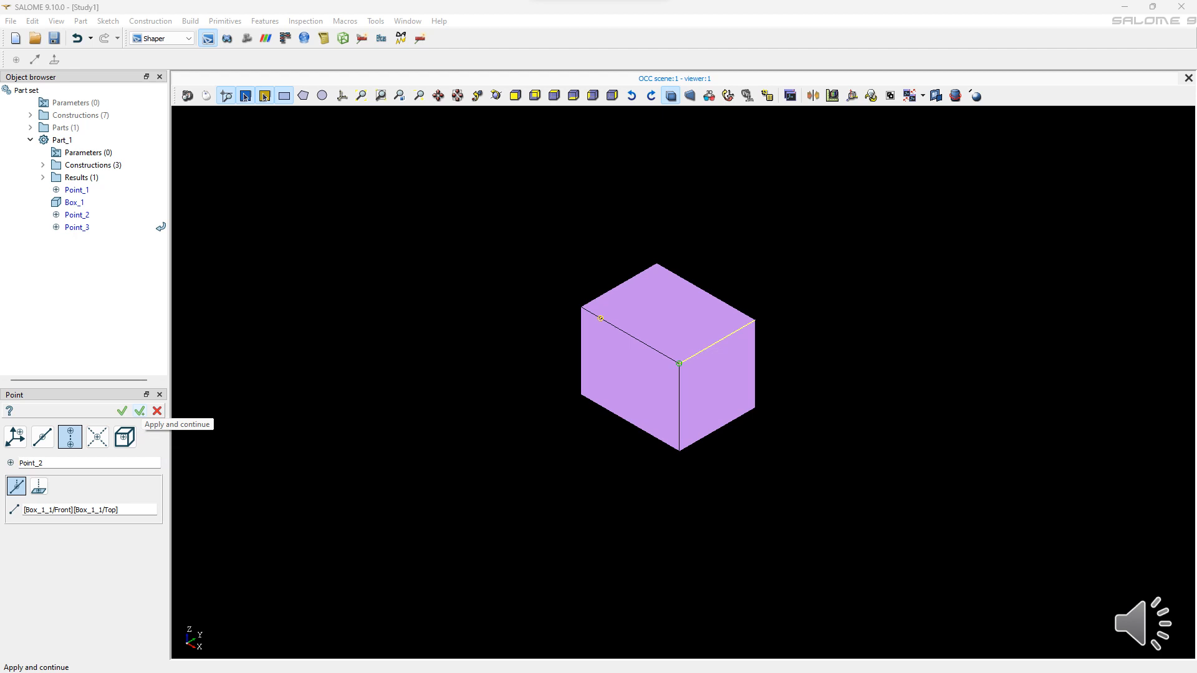
left_click(140, 411)
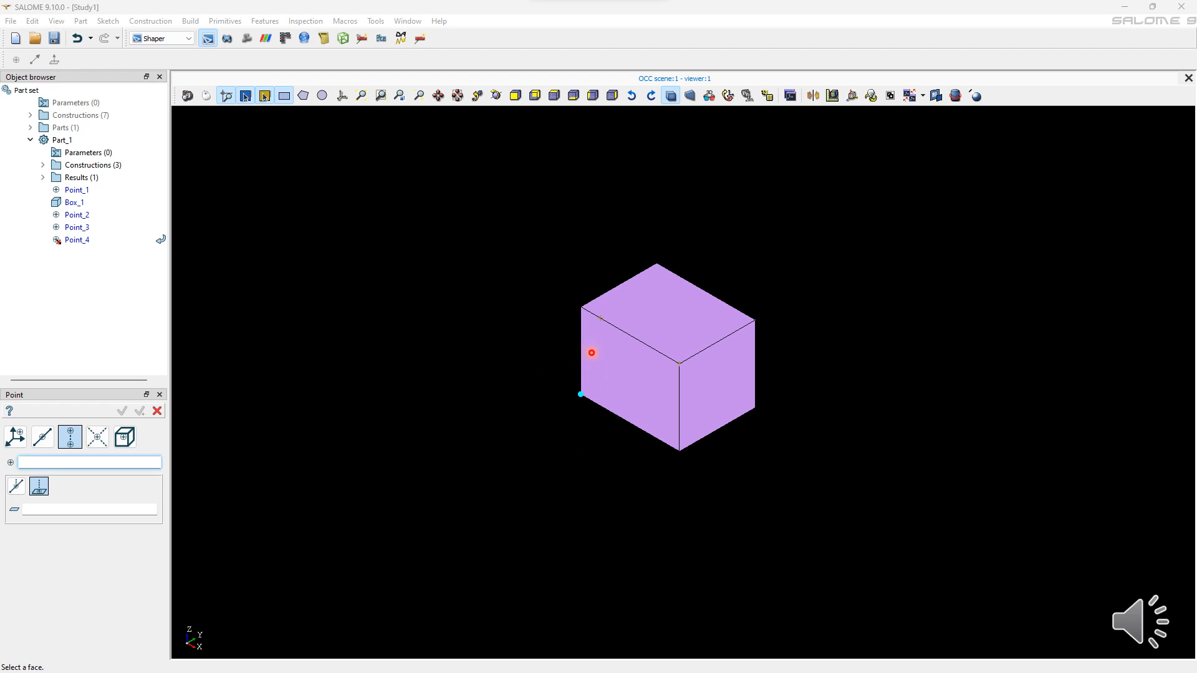
left_click(605, 358)
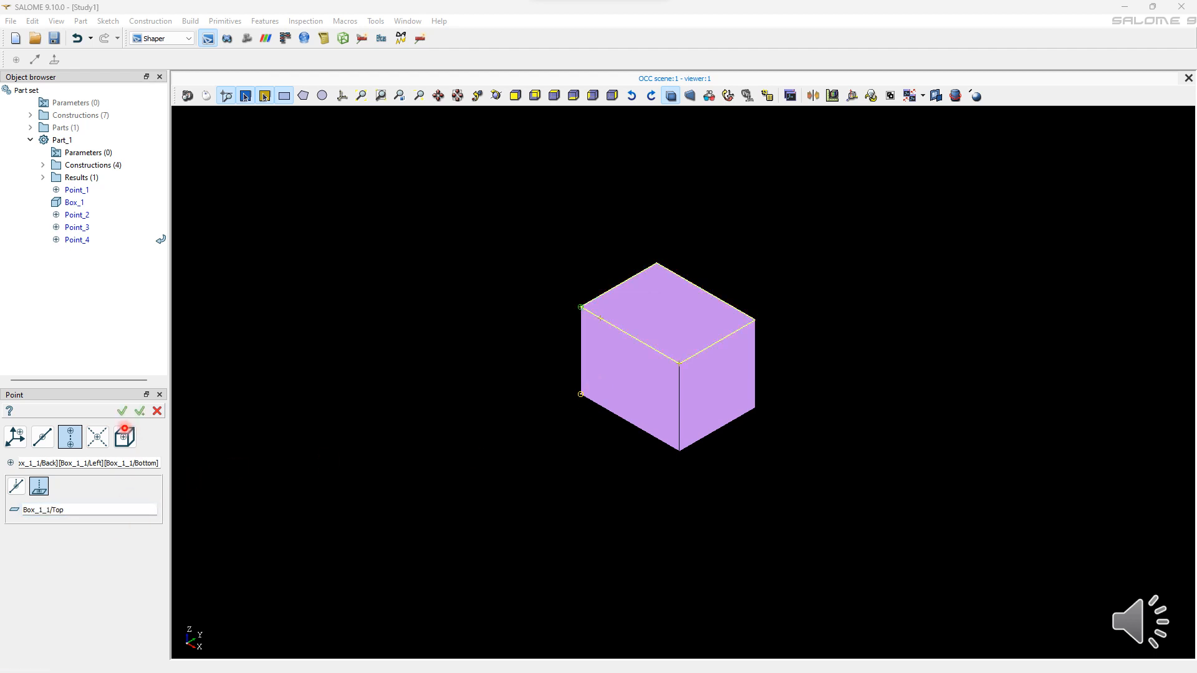
left_click(124, 411)
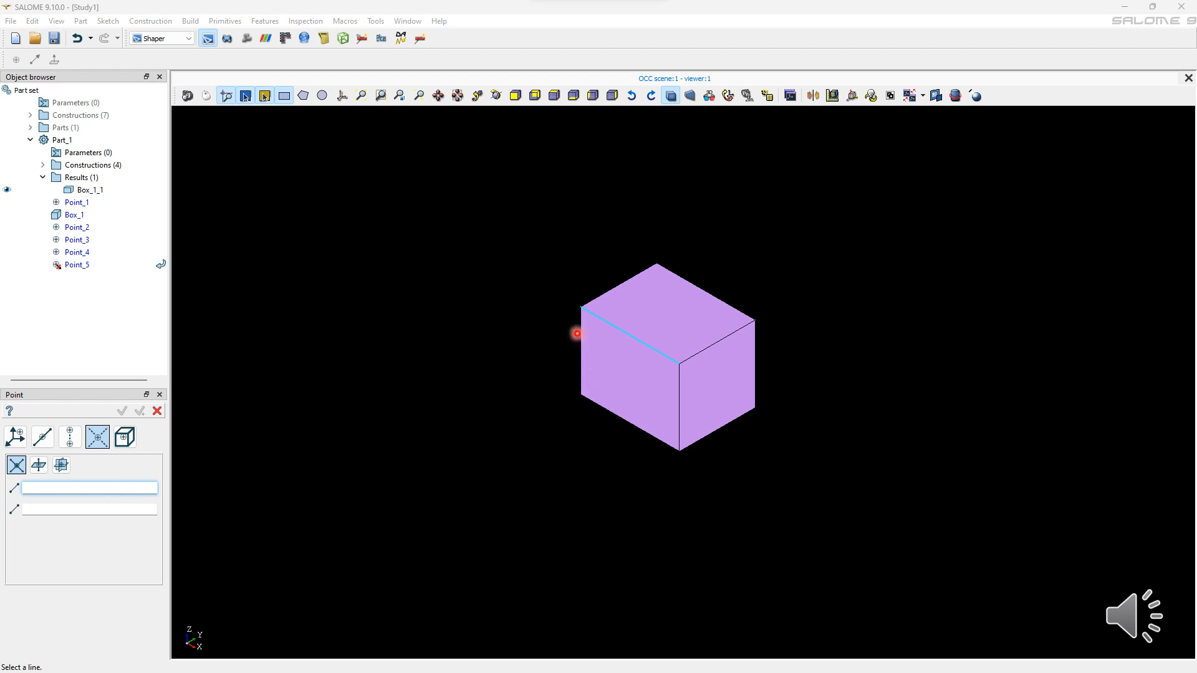
Define intersection points of the box's left and front top edges, and of the left top edge with the front face at a reversed offset of 2.
left_click(630, 336)
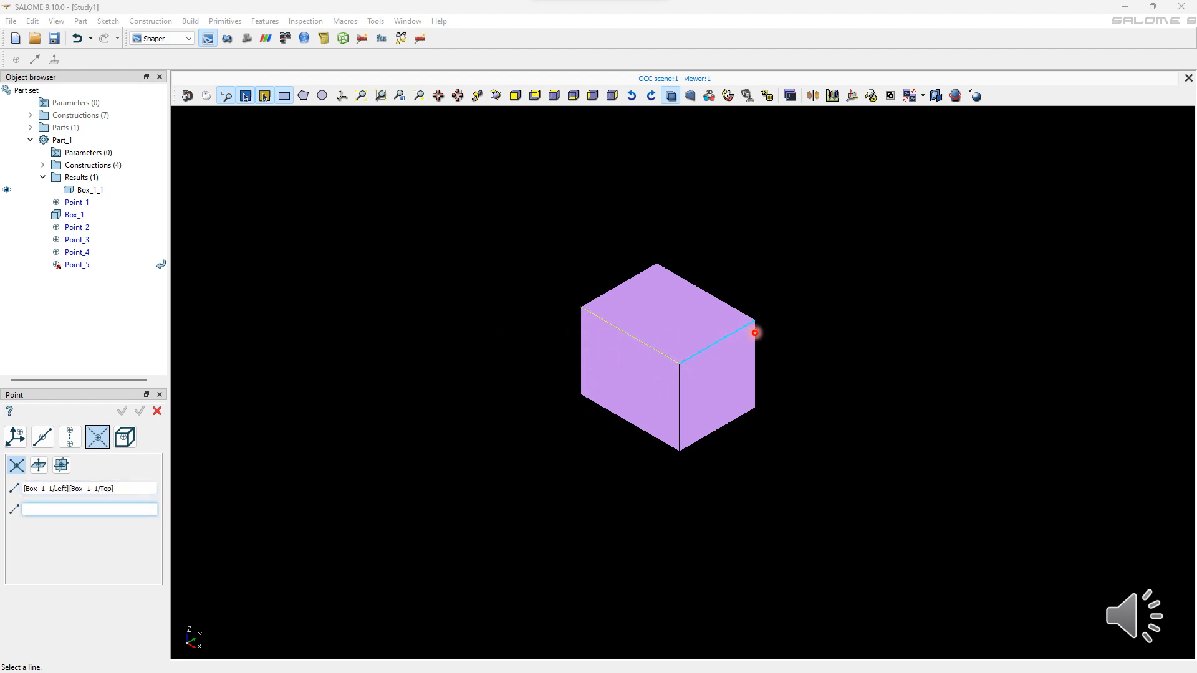
left_click(756, 333)
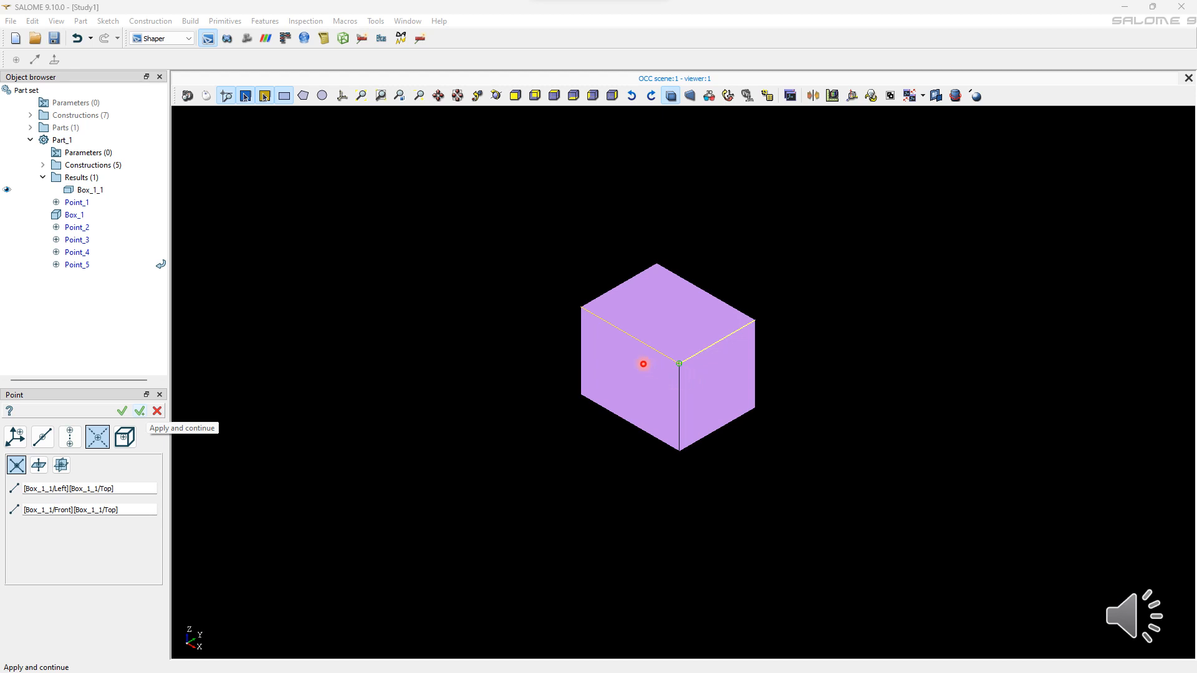
left_click(37, 466)
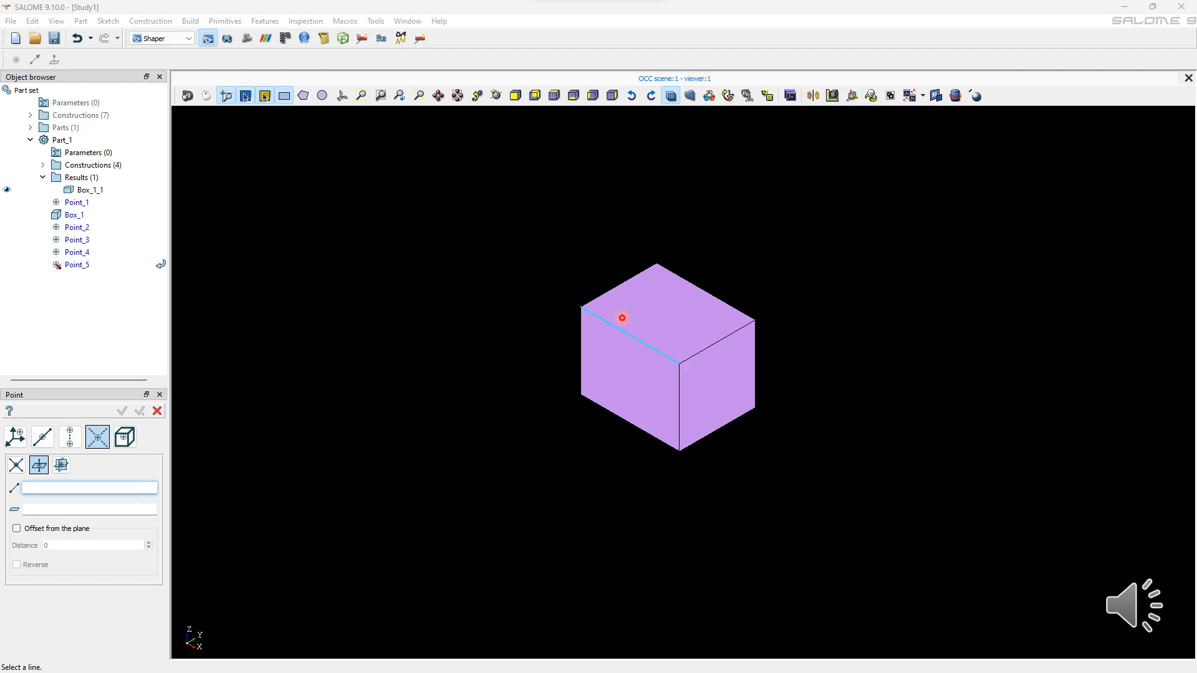
left_click(654, 360)
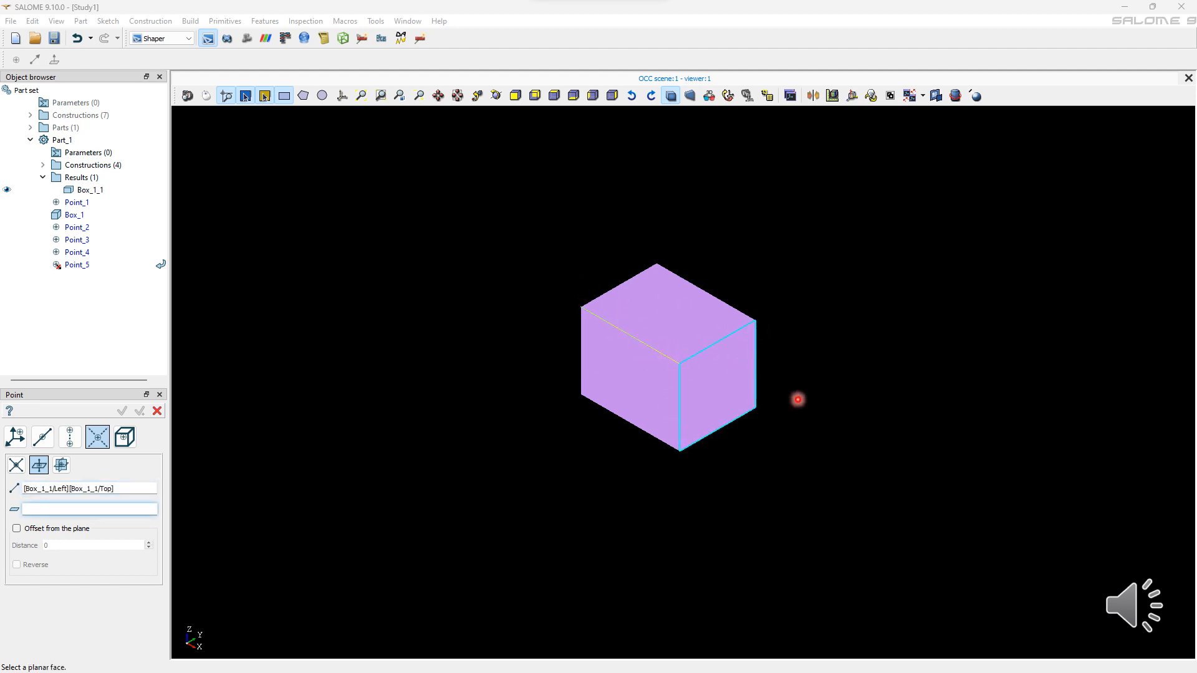
left_click(704, 392)
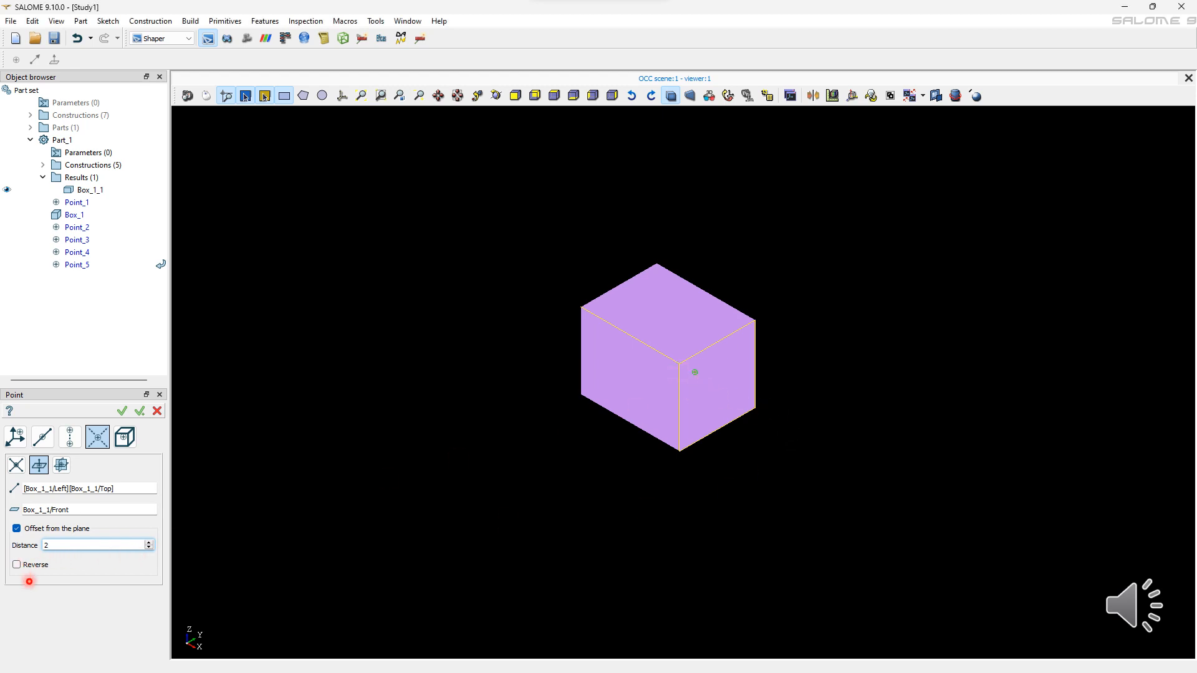
left_click(16, 565)
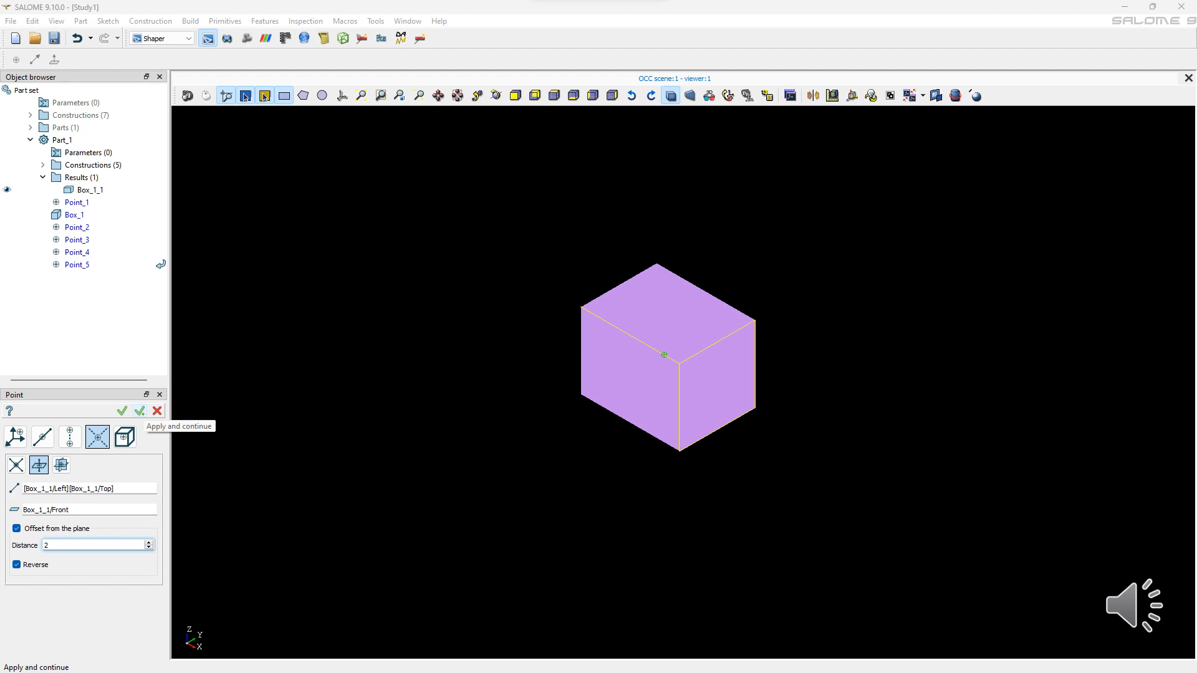
Define a point by the intersection of three planar box faces, picking the front and left faces.
left_click(61, 465)
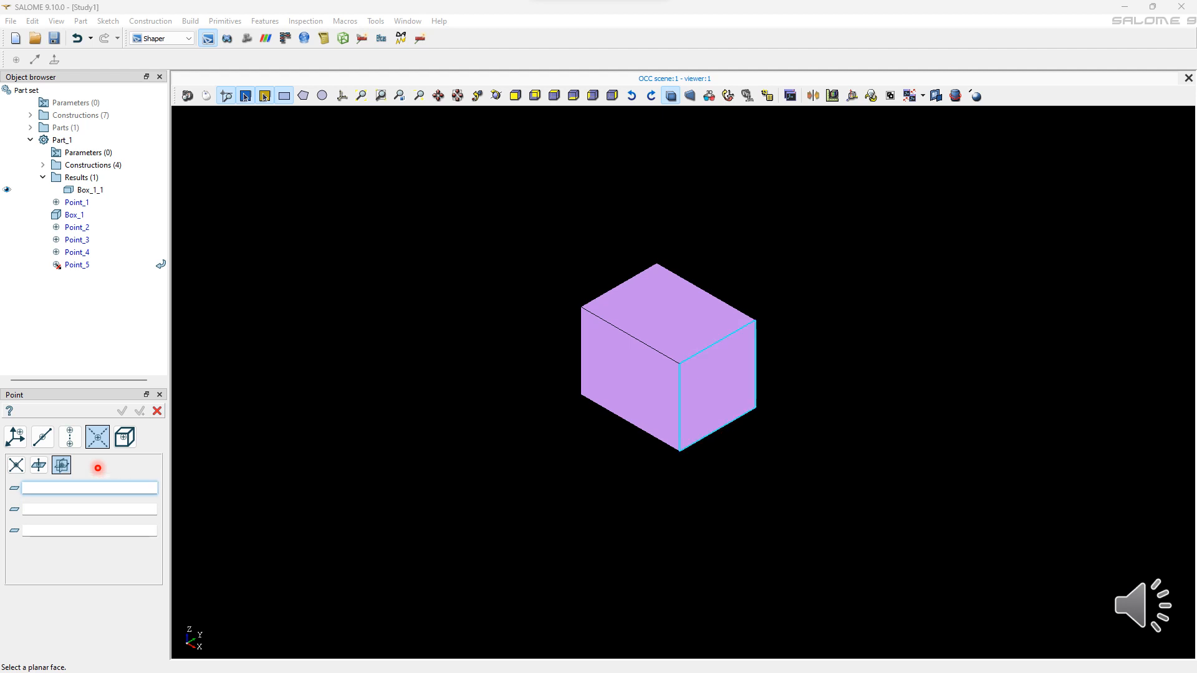
left_click(717, 385)
left_click(631, 379)
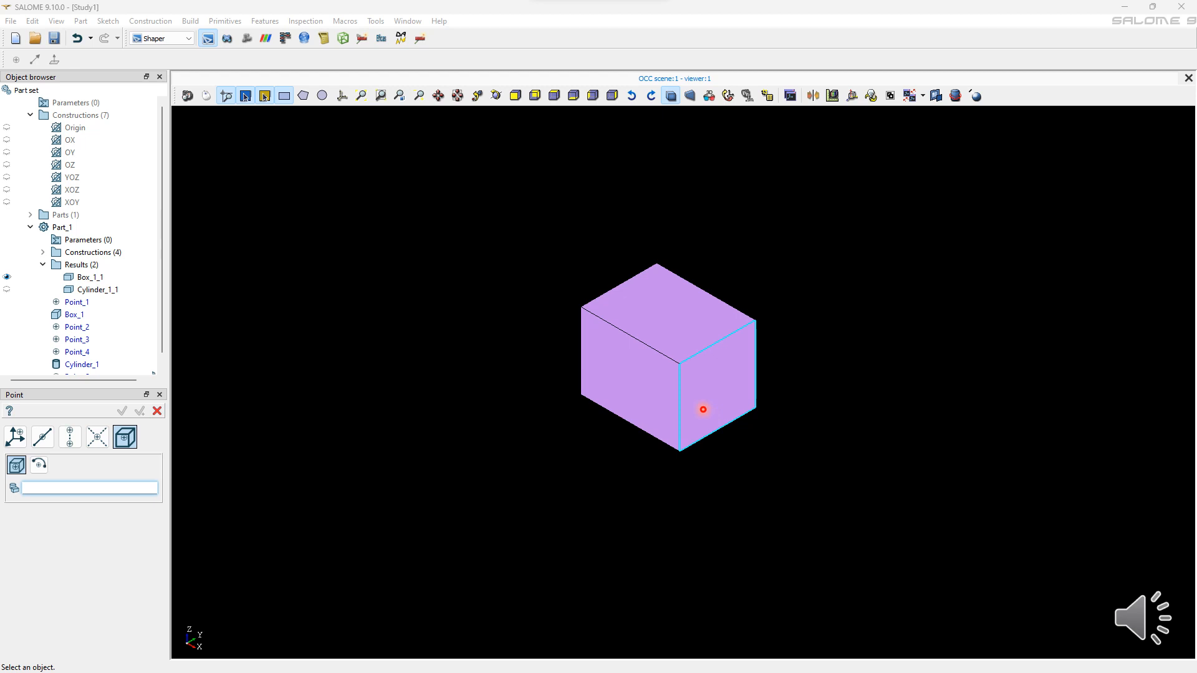
Create a point at the center of the box's front face and another at the center of the cylinder's circular edge.
left_click(703, 407)
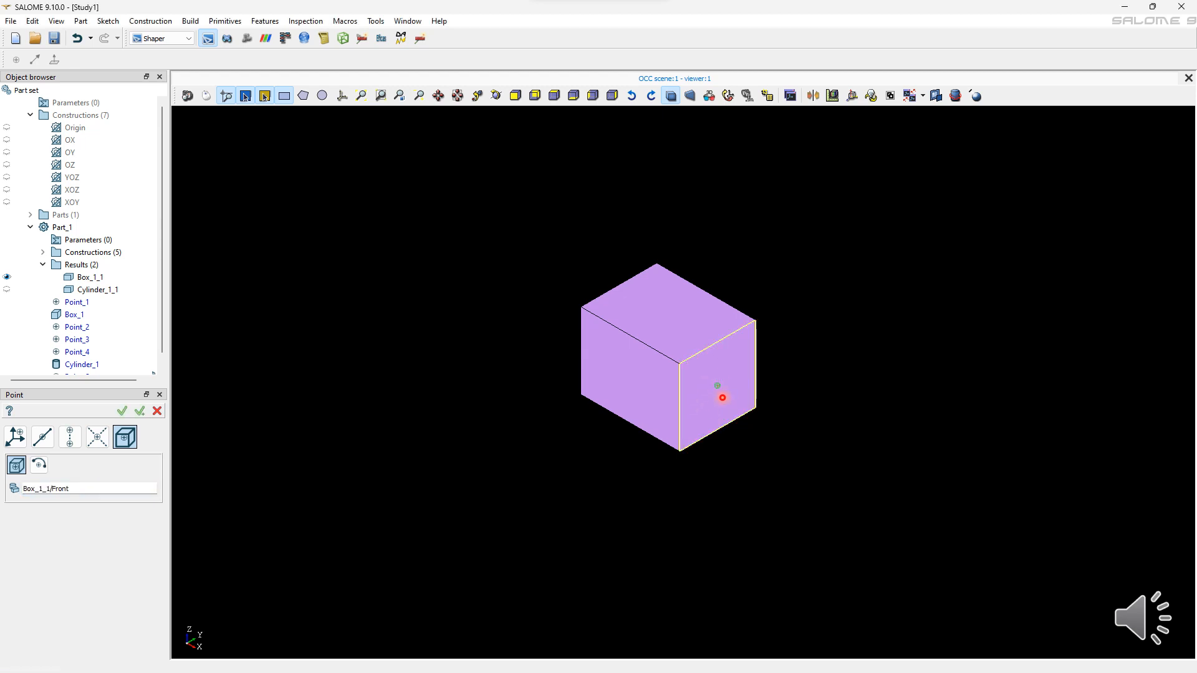
left_click(140, 411)
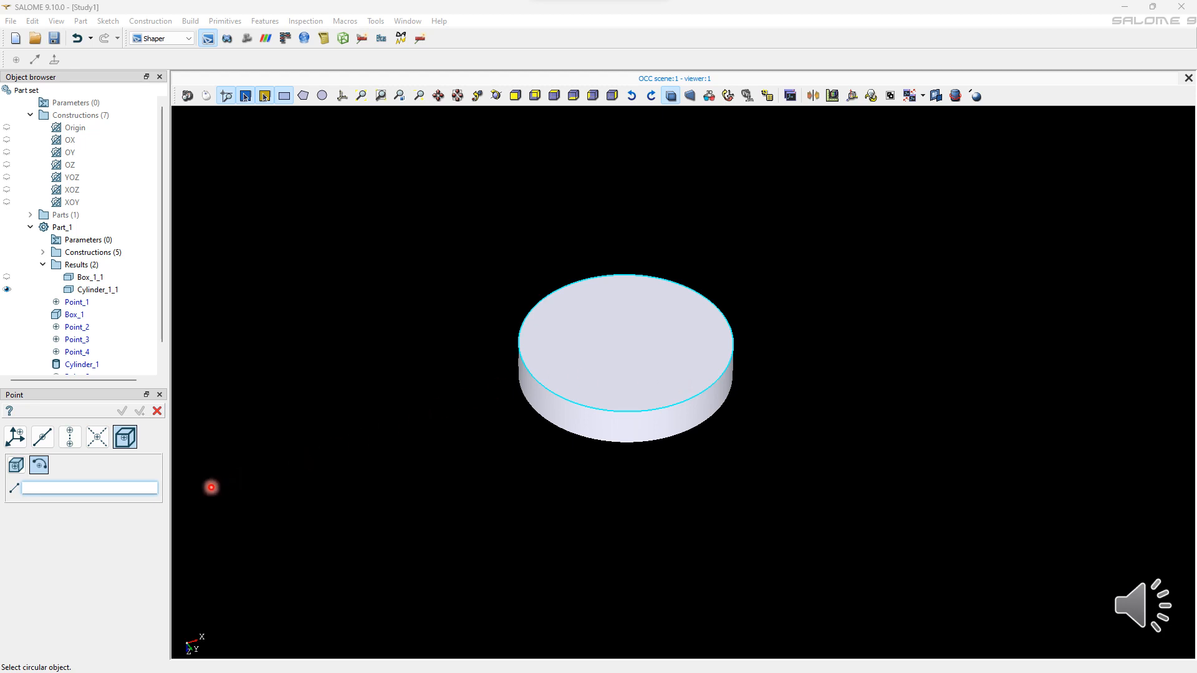
left_click(599, 369)
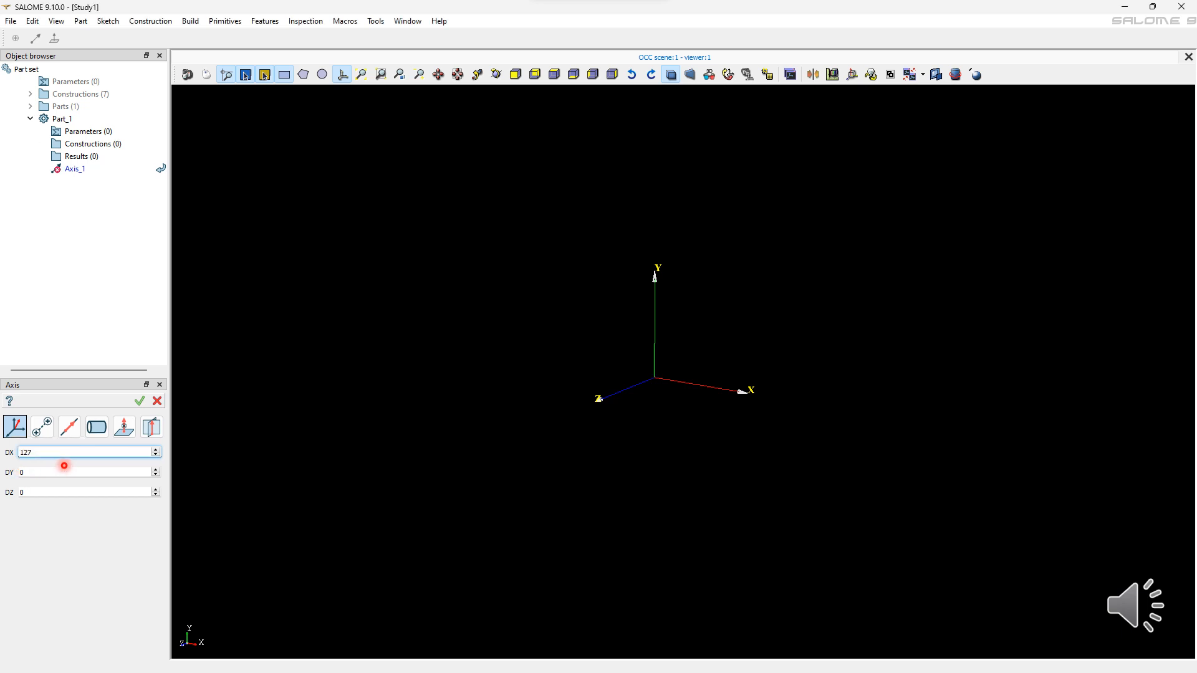
Create an axis from components DX 127 and DY 25, and another axis through Point_1 and Point_2.
key("Tab")
type("25")
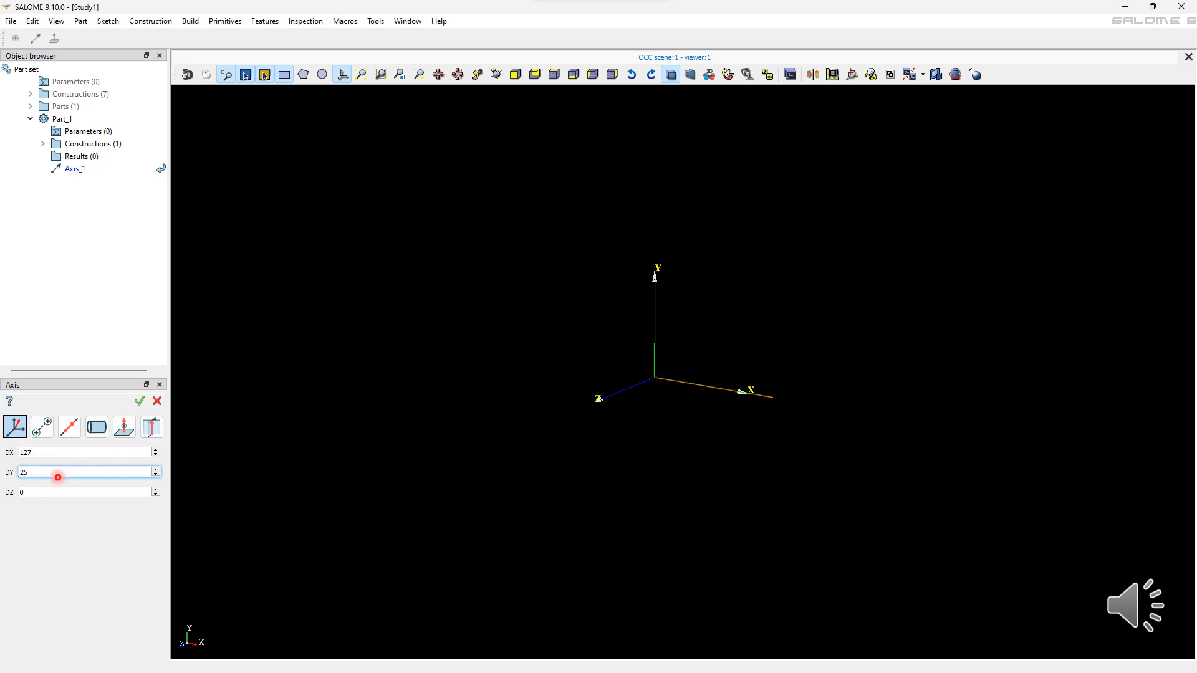
key("Tab")
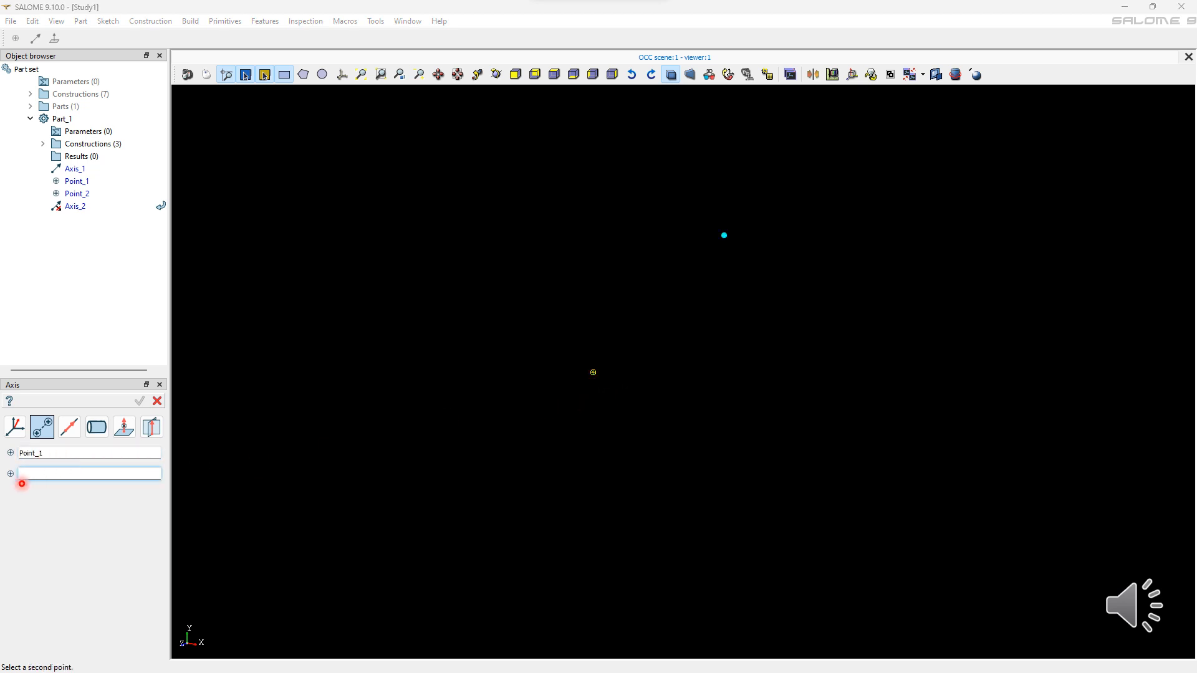
left_click(724, 235)
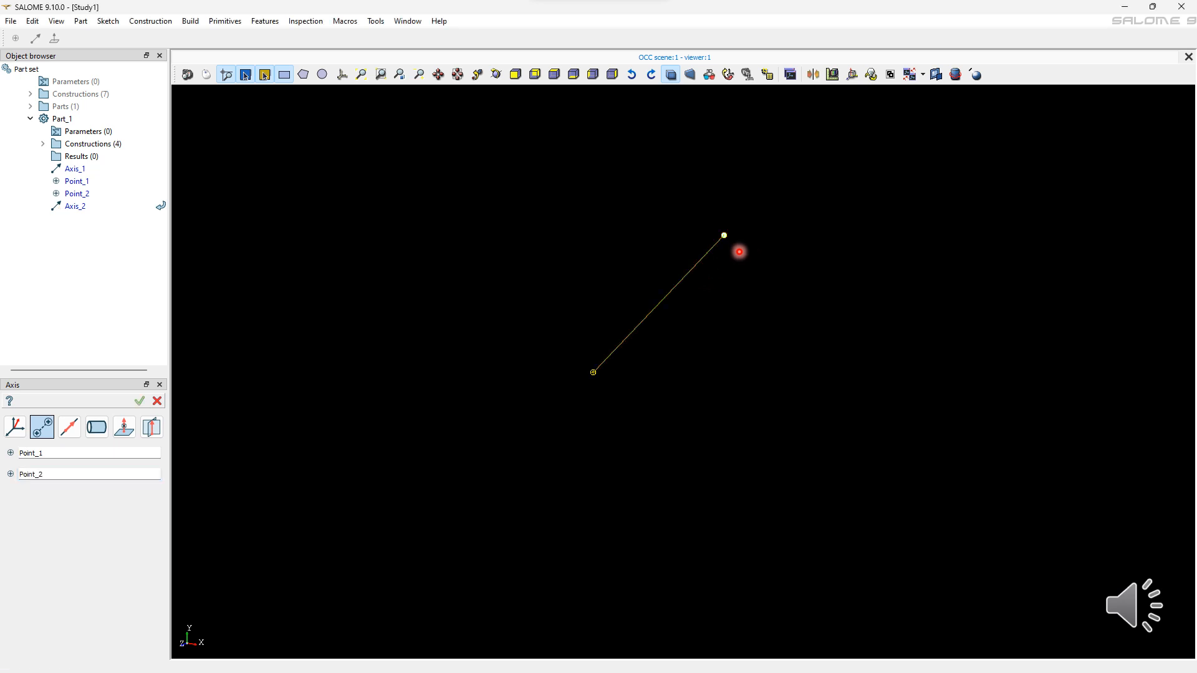
left_click(144, 406)
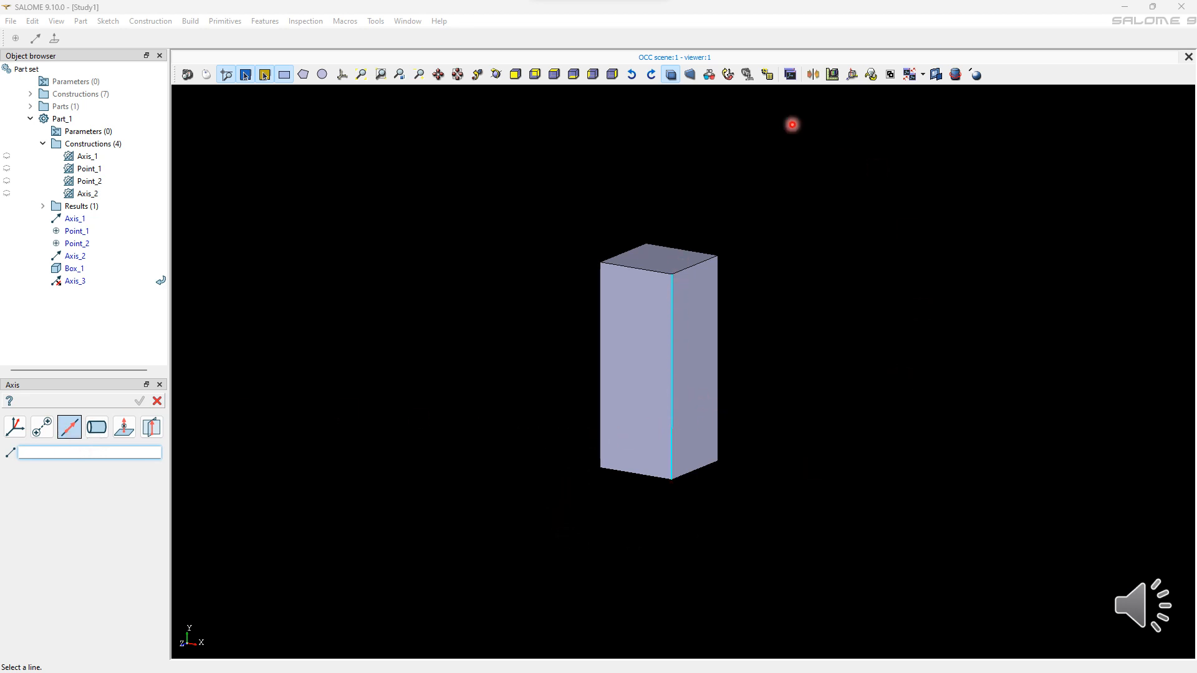
Create an axis along the box edge shared by the front and top faces, and another from the cylinder's cylindrical face.
left_click(613, 525)
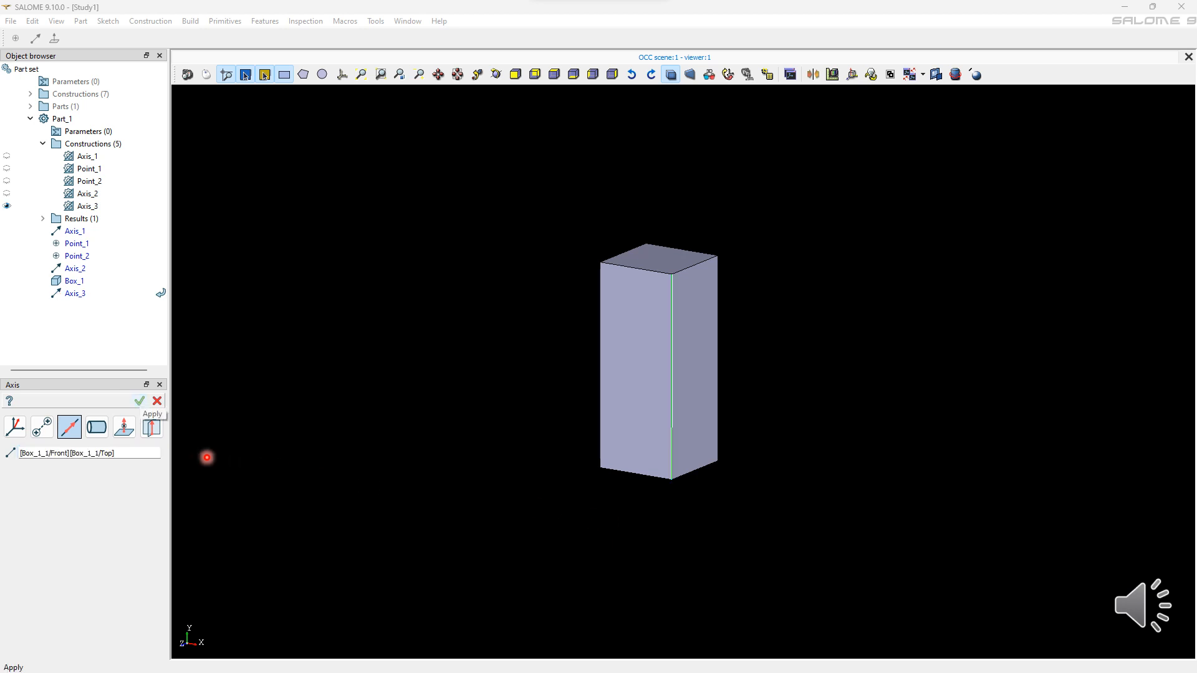
left_click(139, 401)
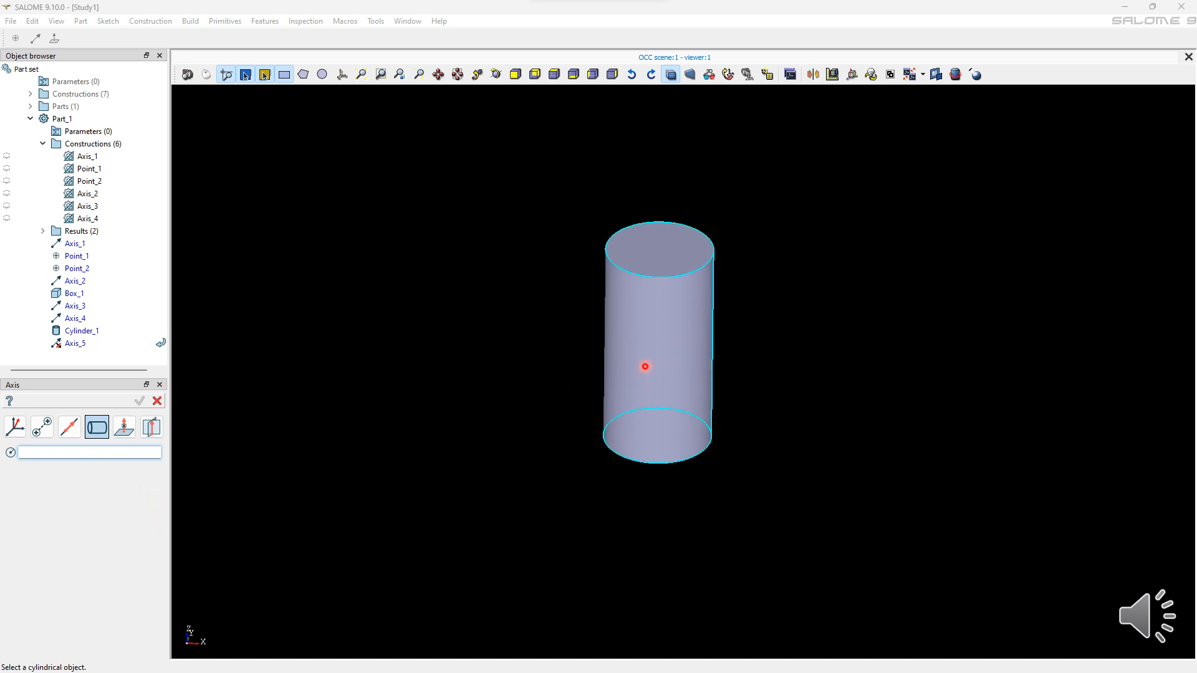
left_click(653, 349)
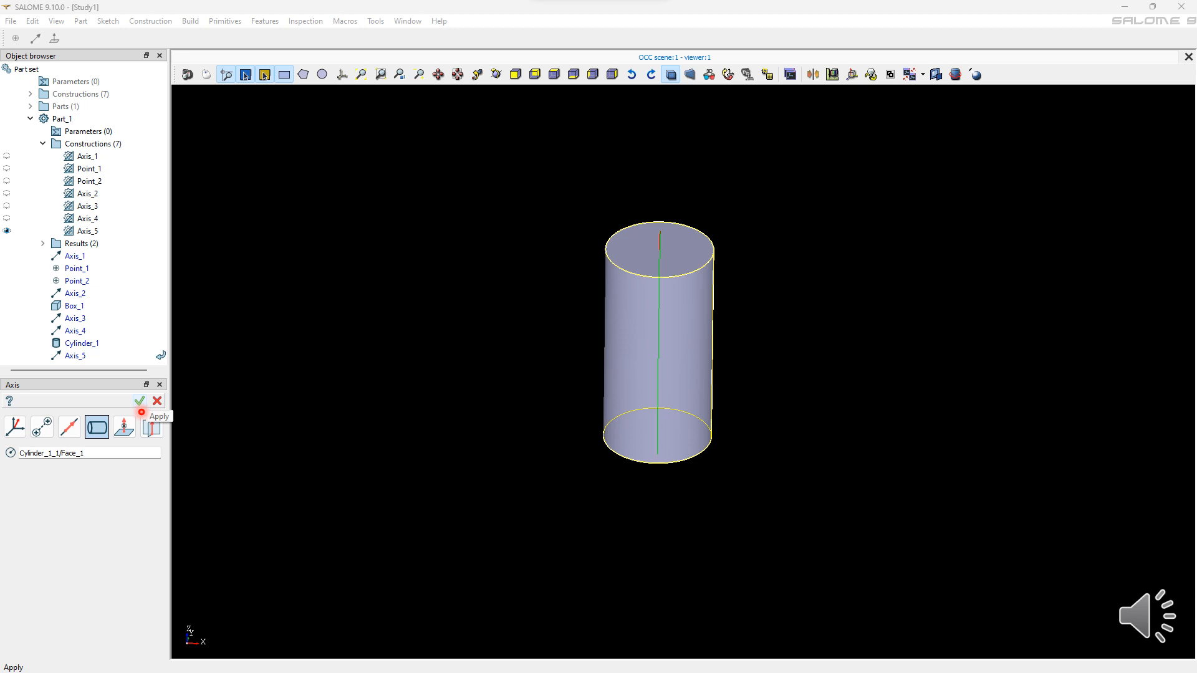
left_click(140, 402)
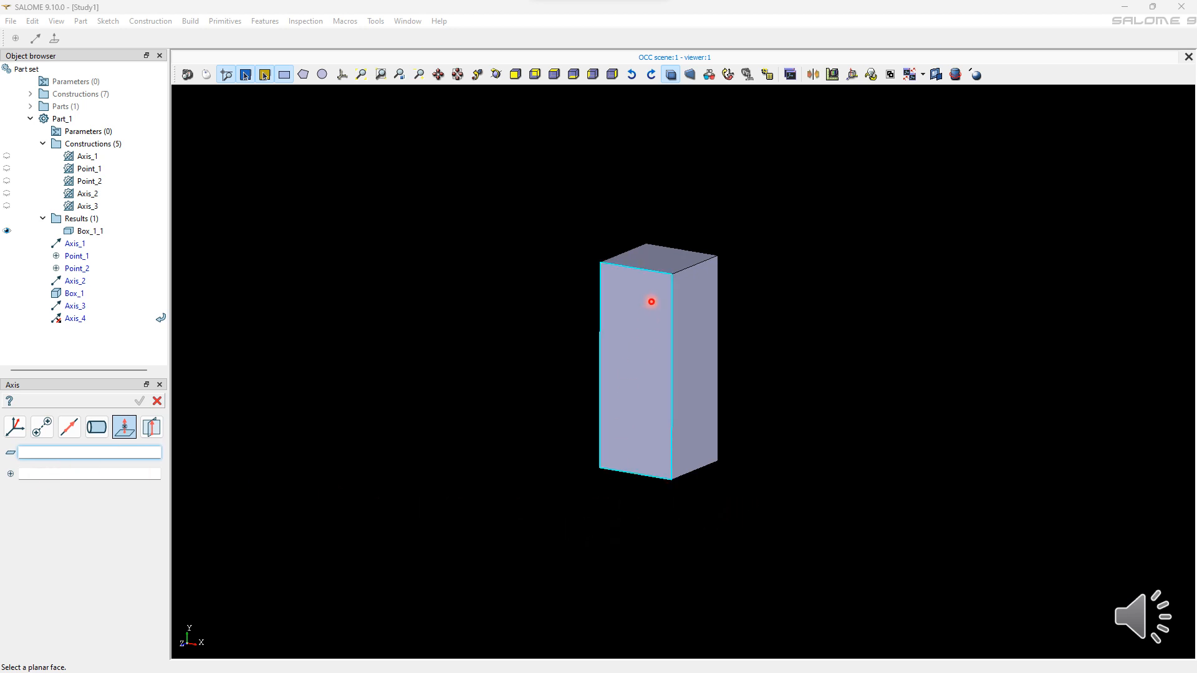
Create an axis perpendicular to the box's Top face, passing through the vertex where the Front, Right and Bottom faces meet.
left_click(652, 302)
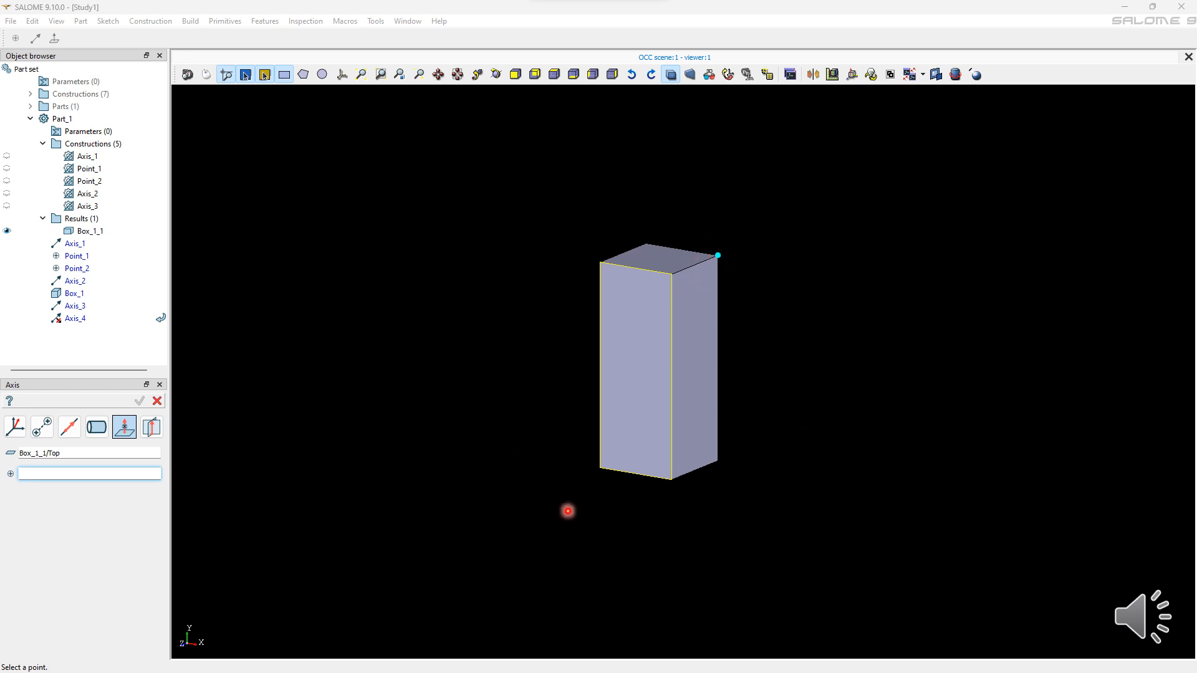
left_click(566, 510)
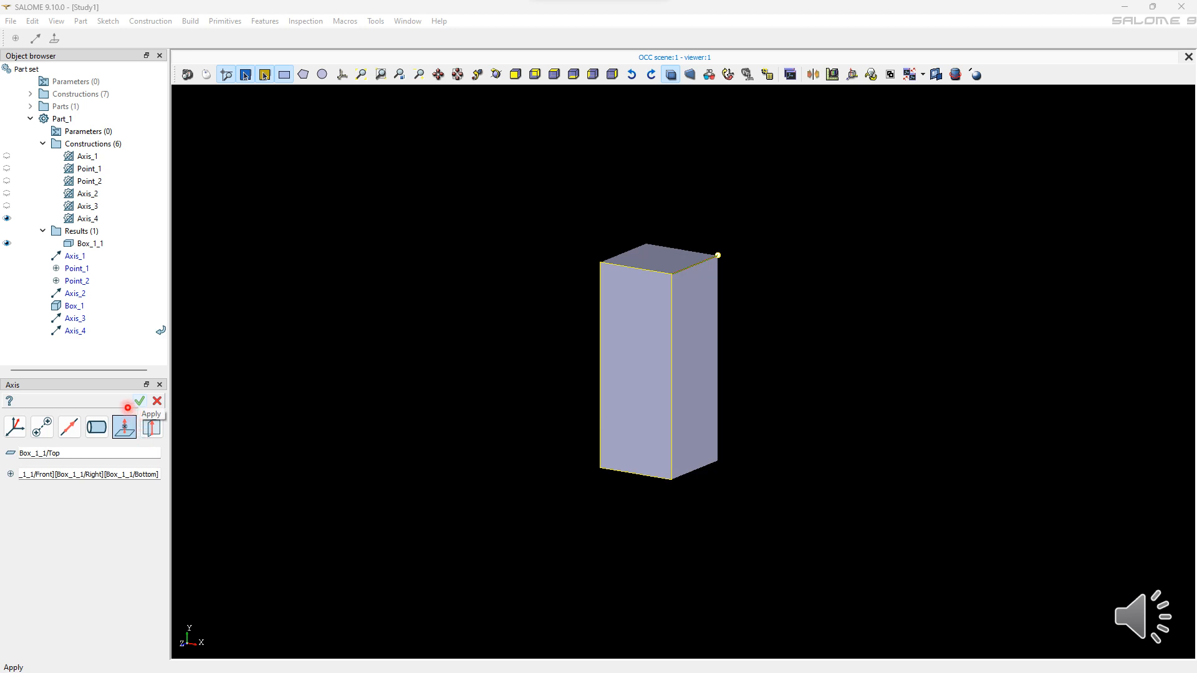
left_click(137, 403)
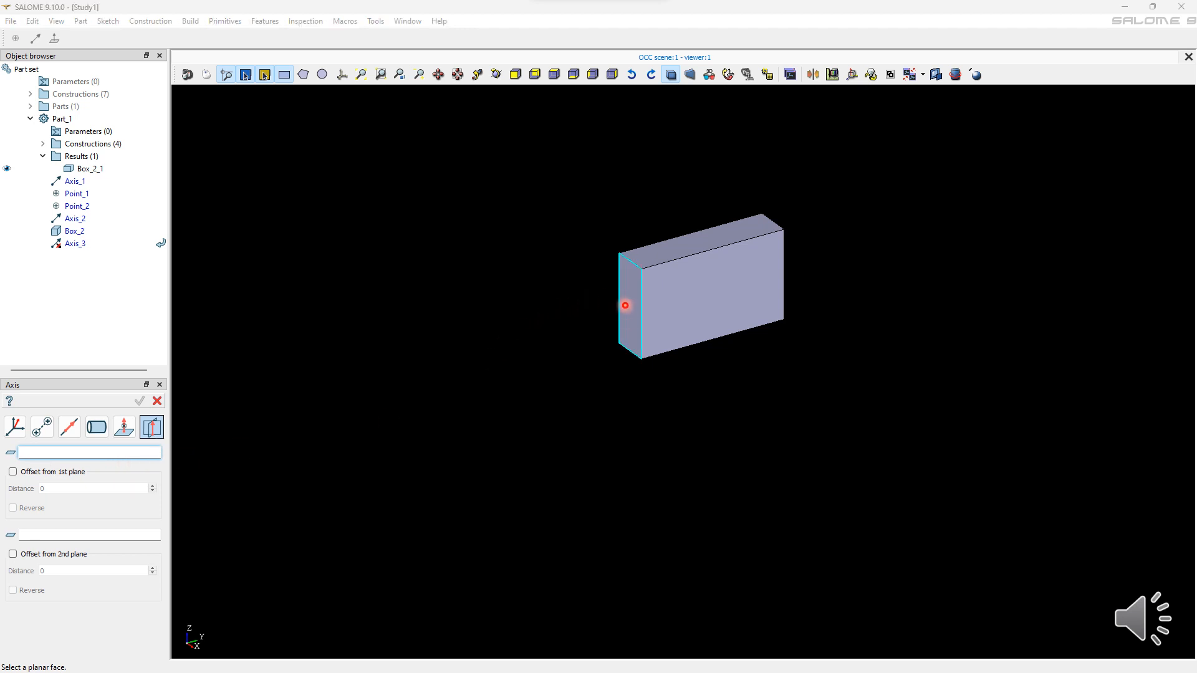
Create an axis at the intersection of the box's Left and Front planes, offset 25 from Left with Reverse enabled and 70 from Front.
left_click(618, 291)
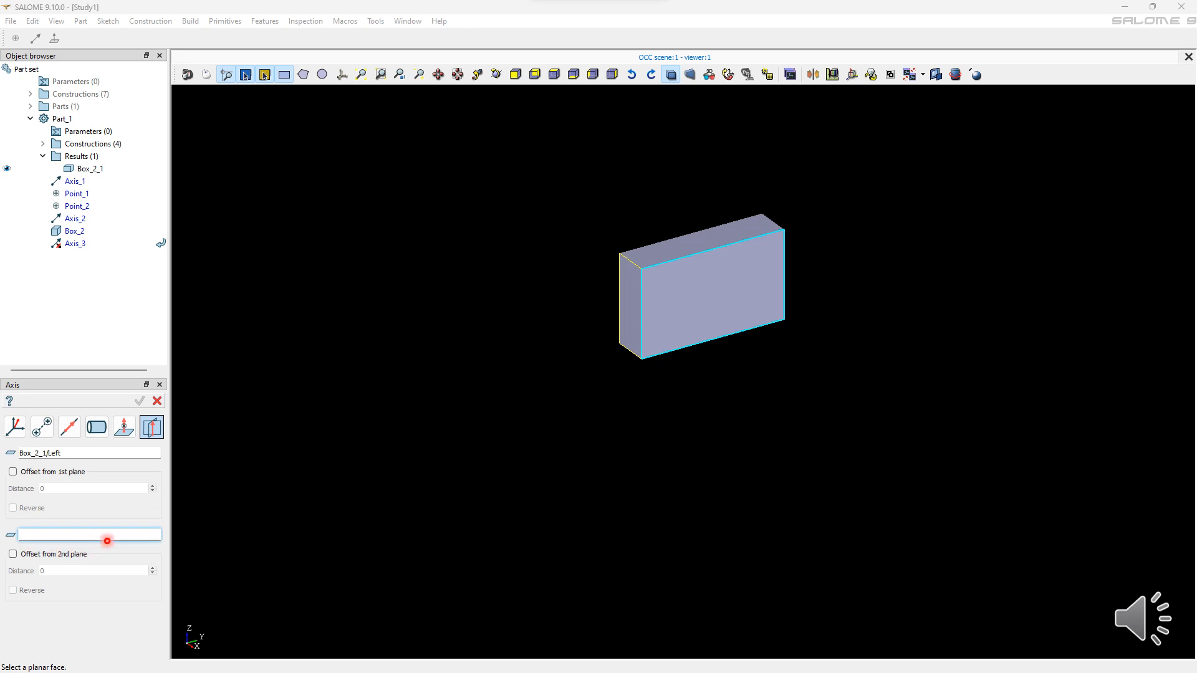
left_click(690, 294)
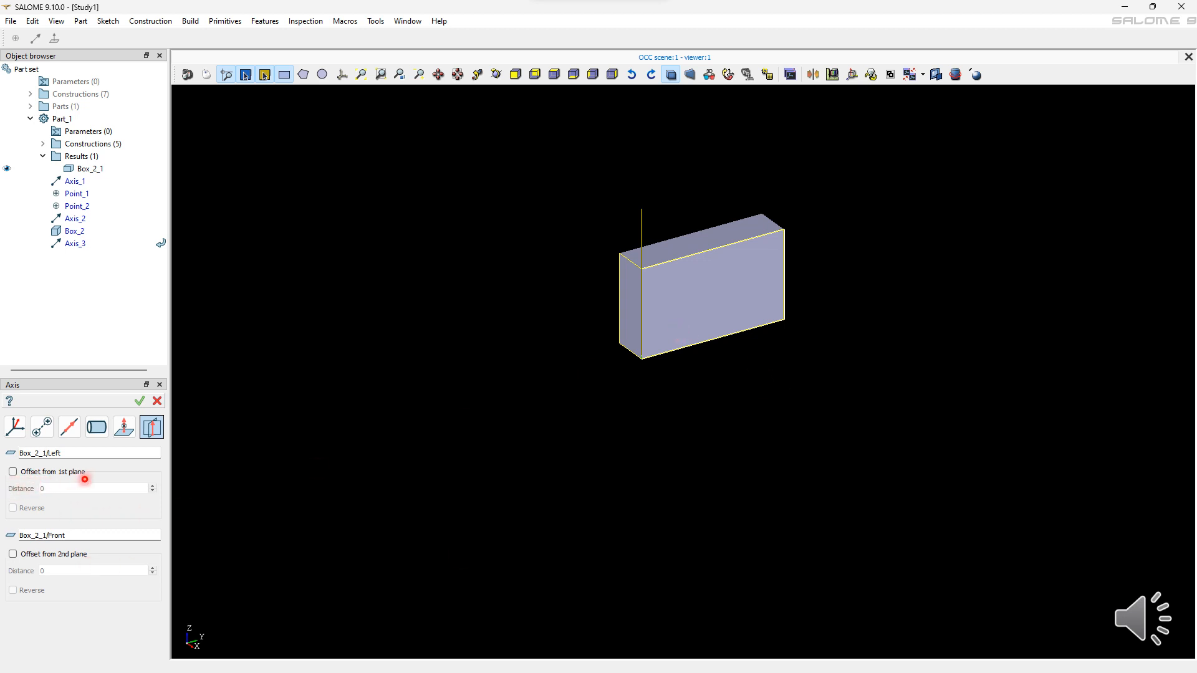
left_click(76, 472)
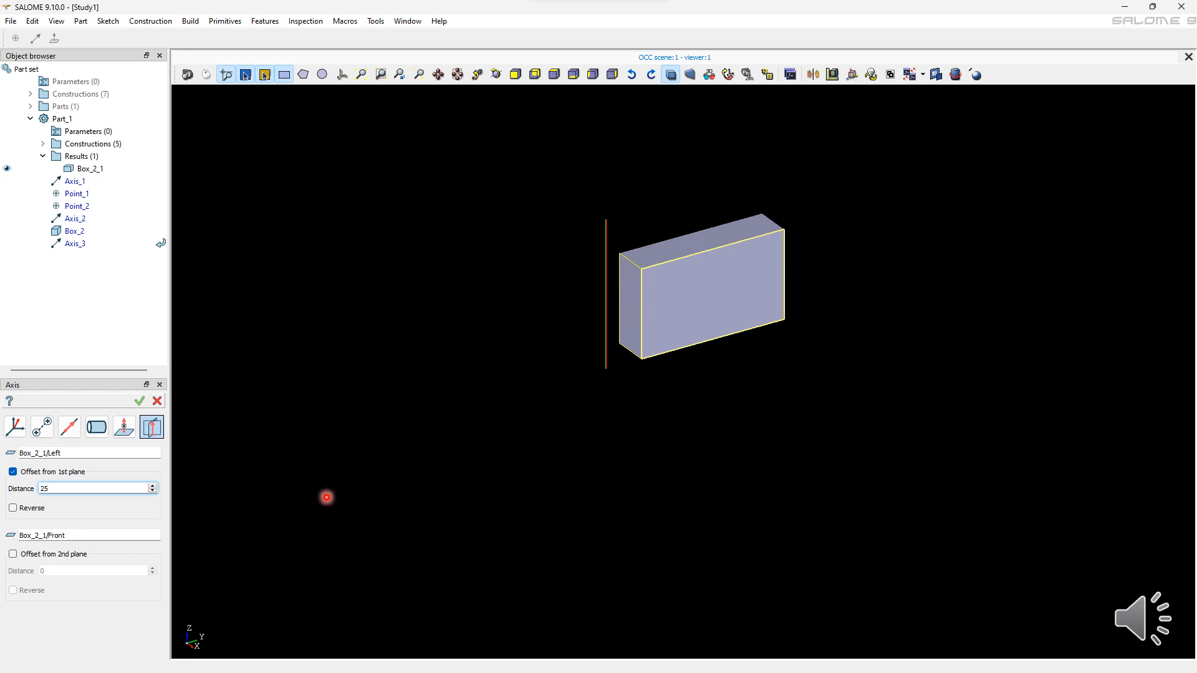
left_click(13, 507)
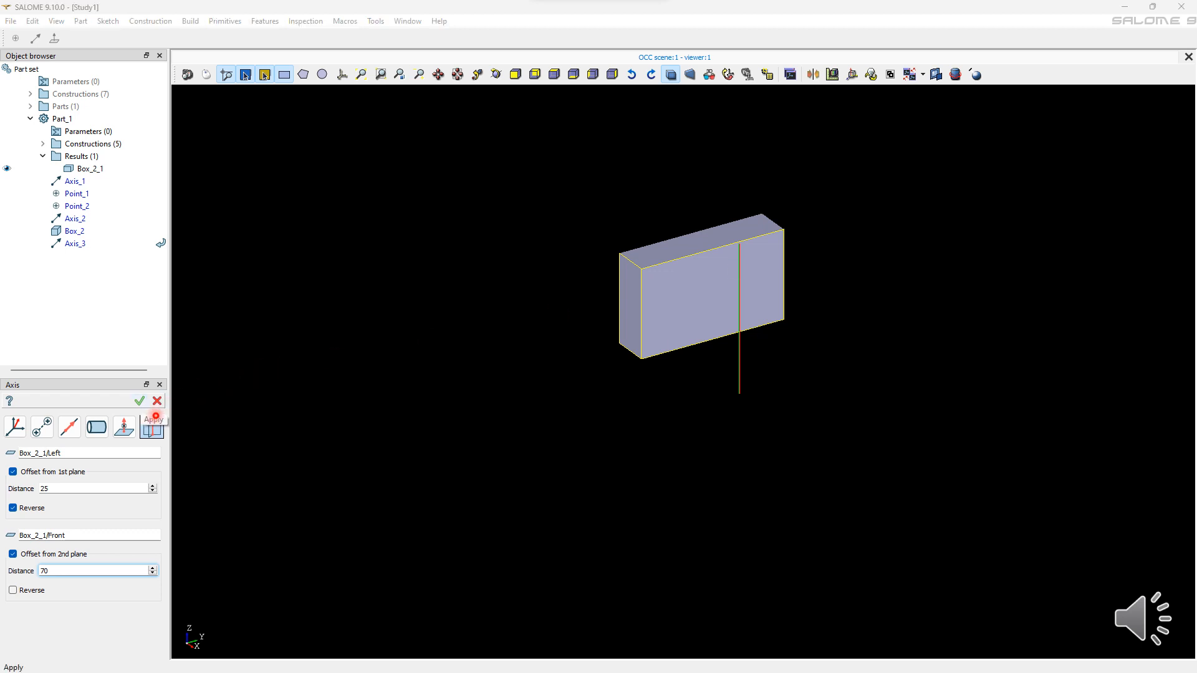
left_click(141, 402)
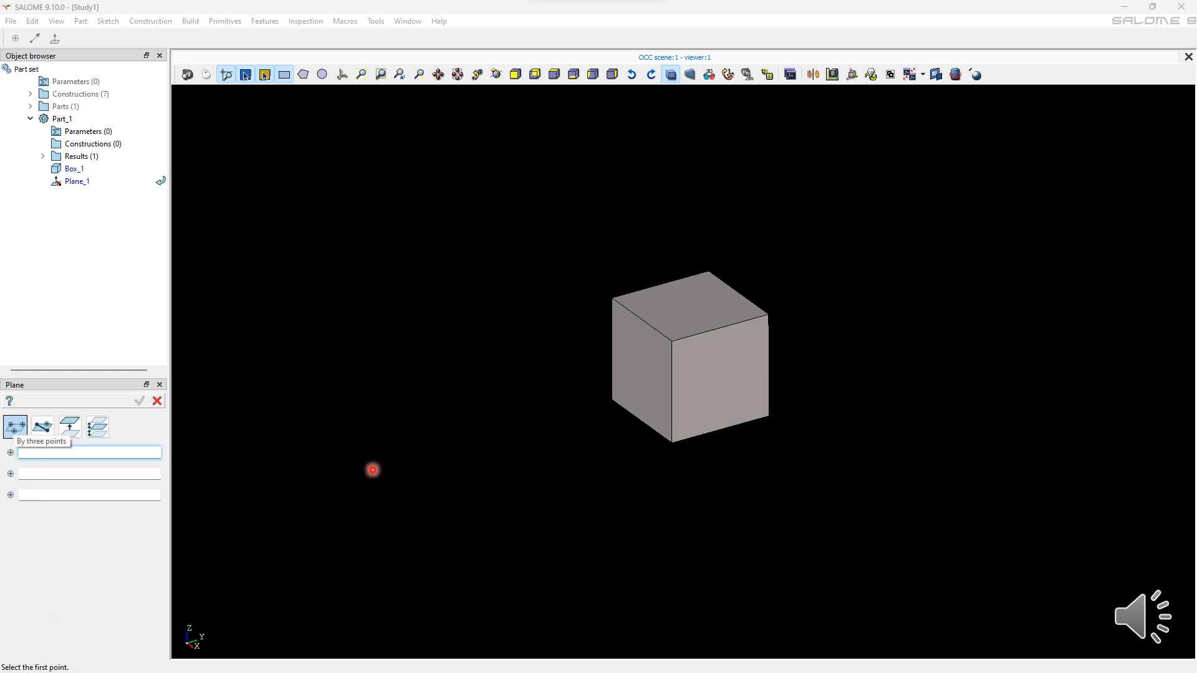
Create a plane through three box vertices: Back-Left-Bottom, Back-Right-Top and Front-Right-Bottom.
left_click(614, 403)
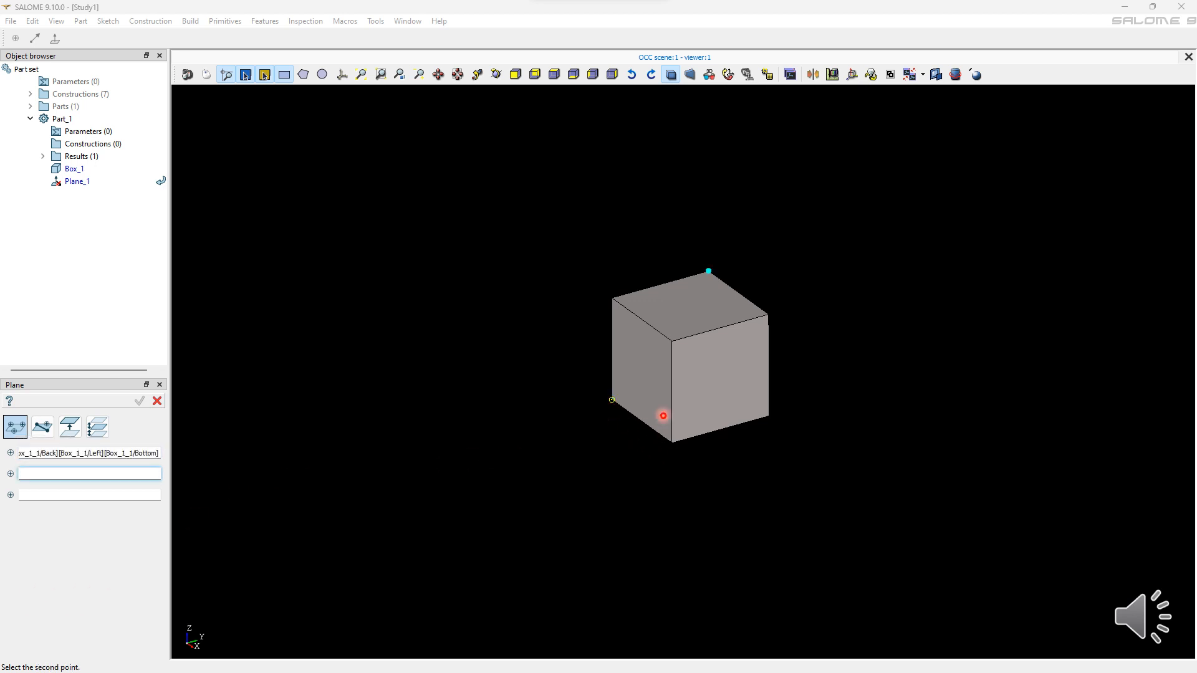
left_click(723, 271)
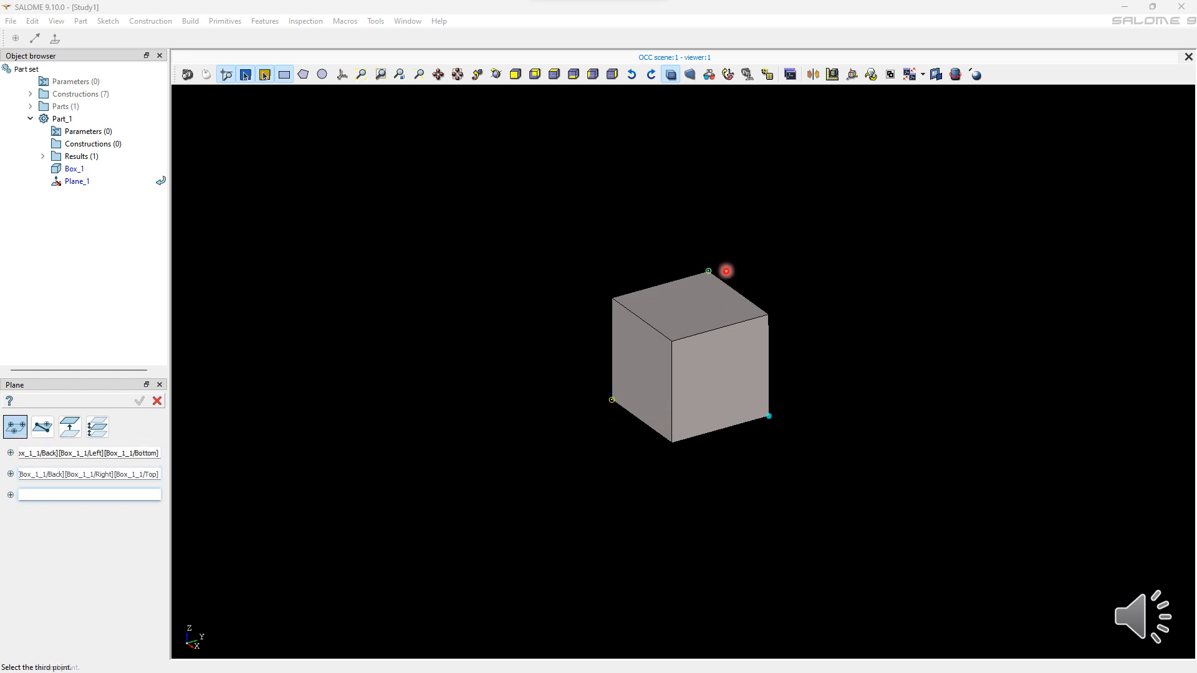
left_click(783, 431)
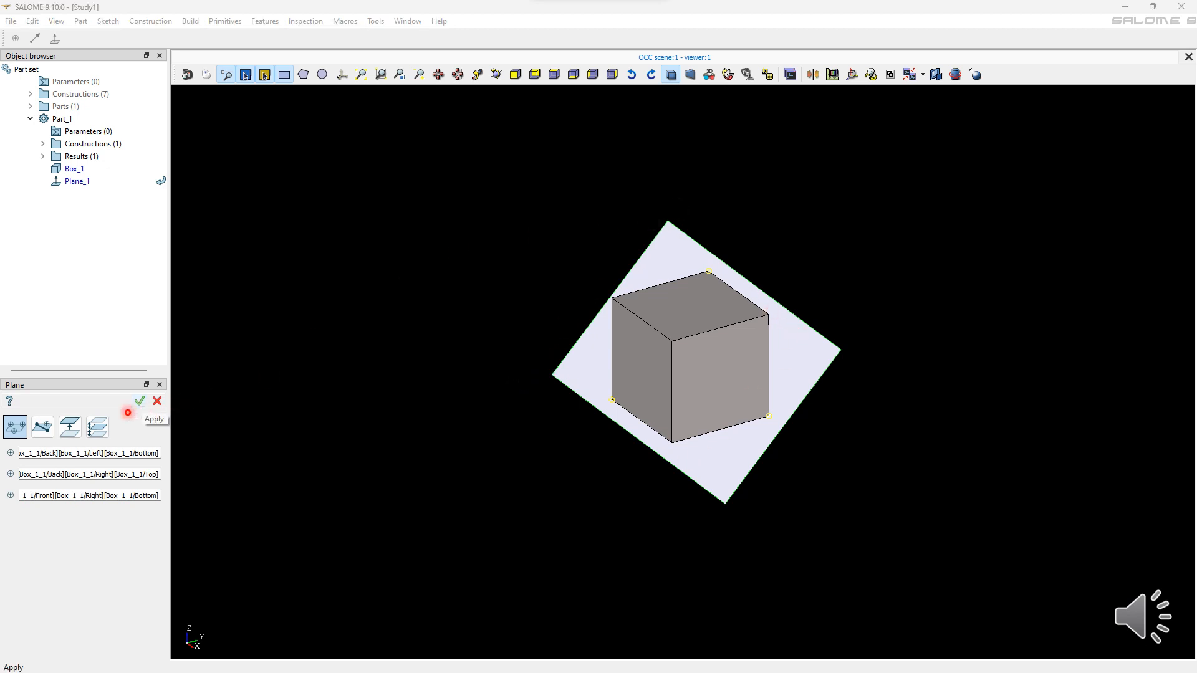
left_click(137, 402)
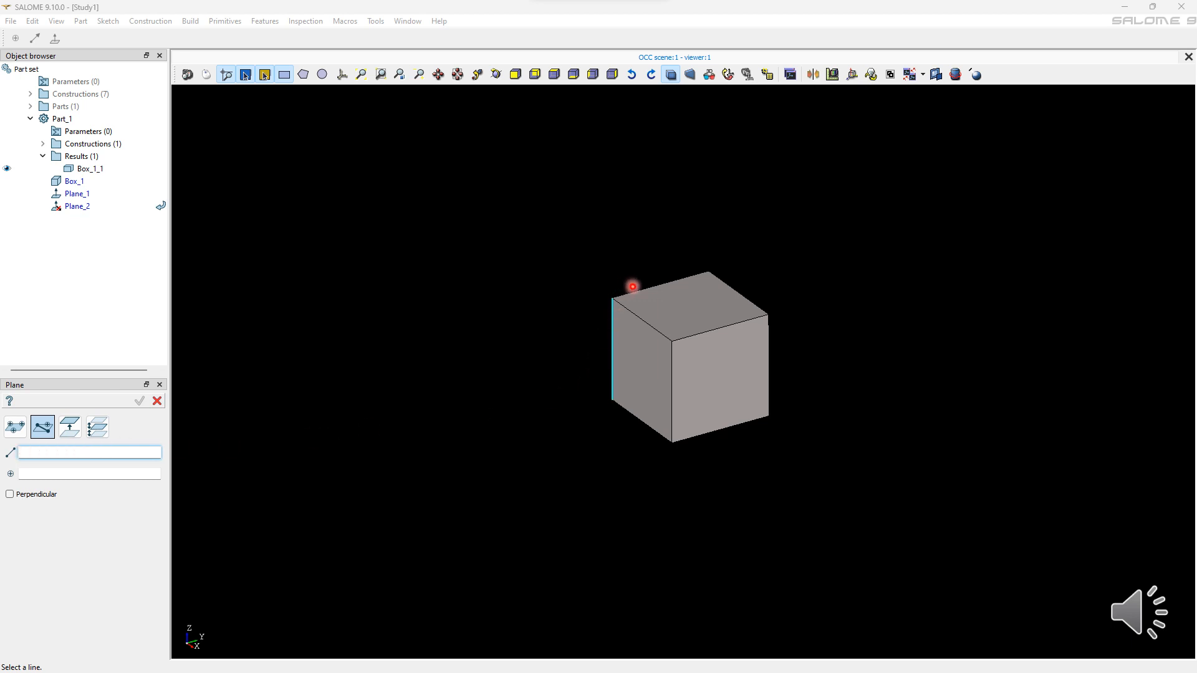
Create a plane perpendicular to the box's Back-Left edge, passing through the Front-Left-Top vertex.
left_click(618, 412)
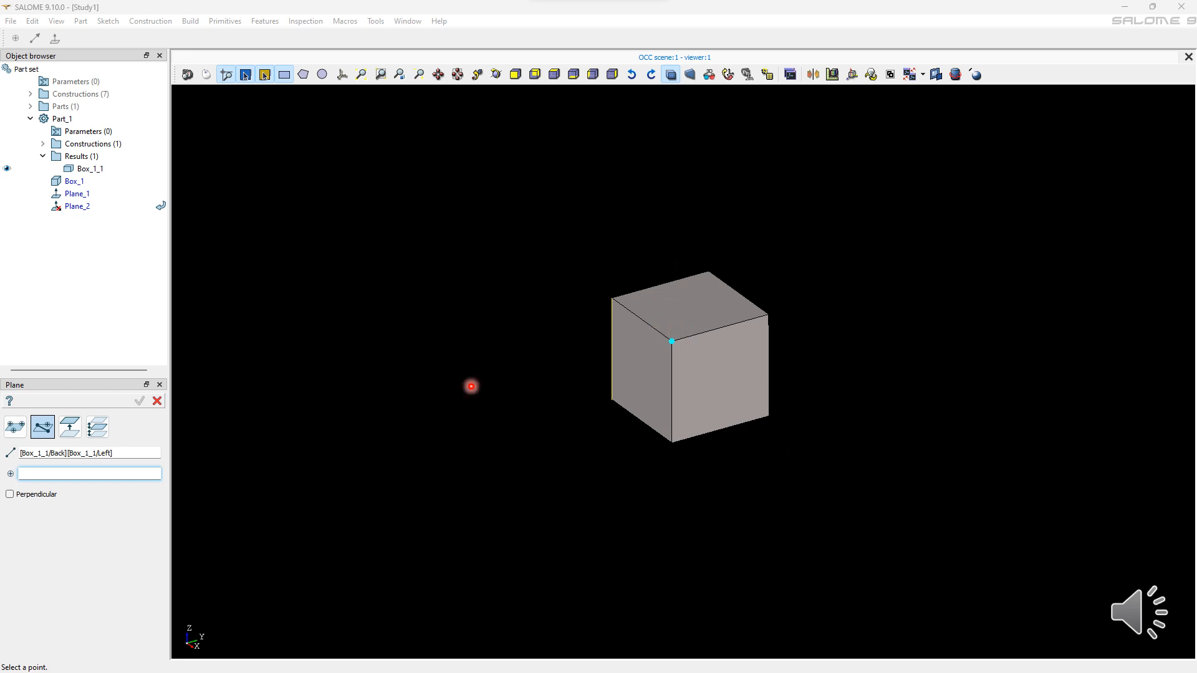
left_click(672, 341)
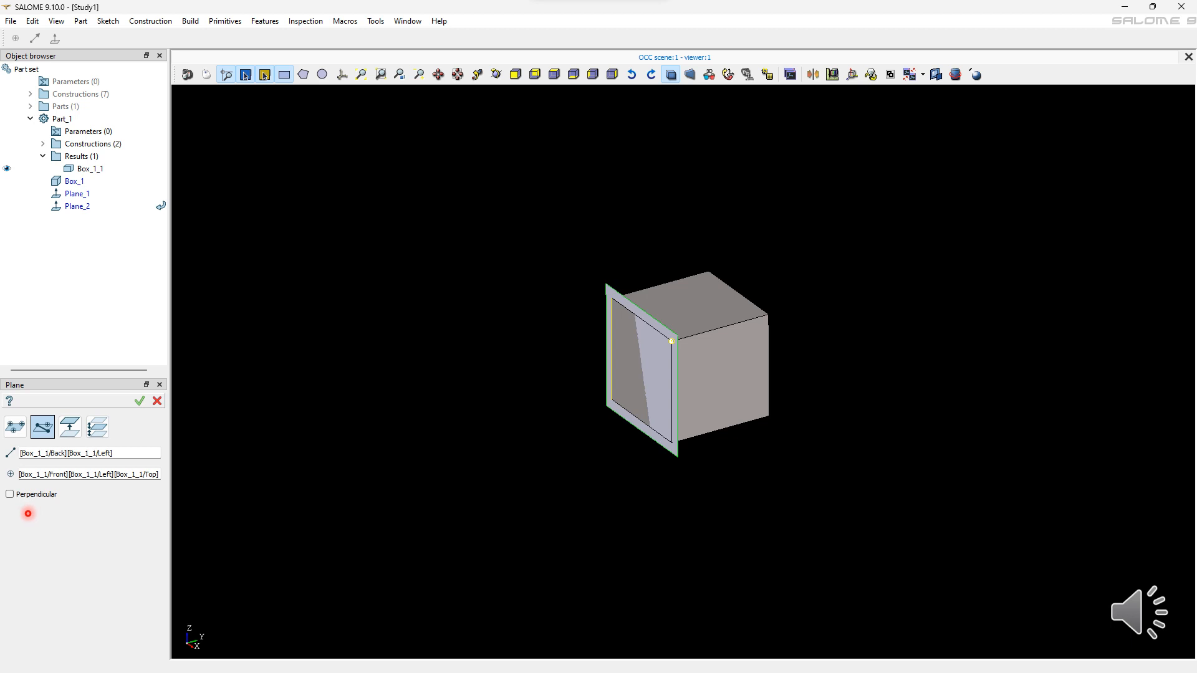
left_click(10, 495)
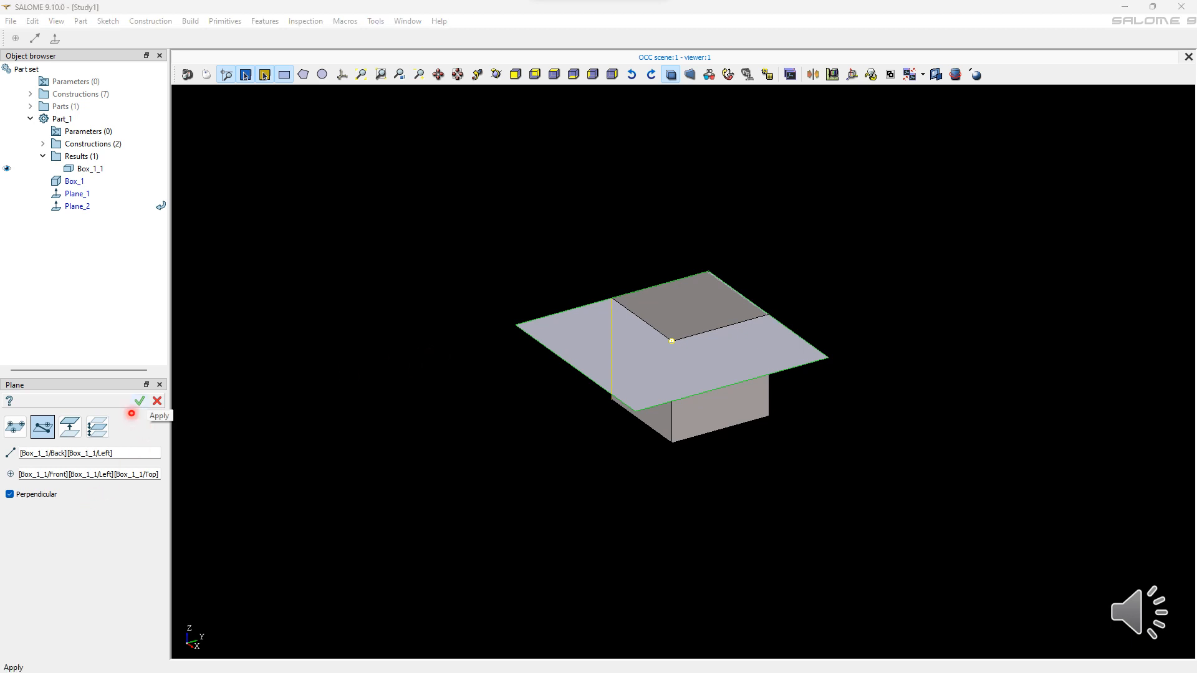
left_click(138, 402)
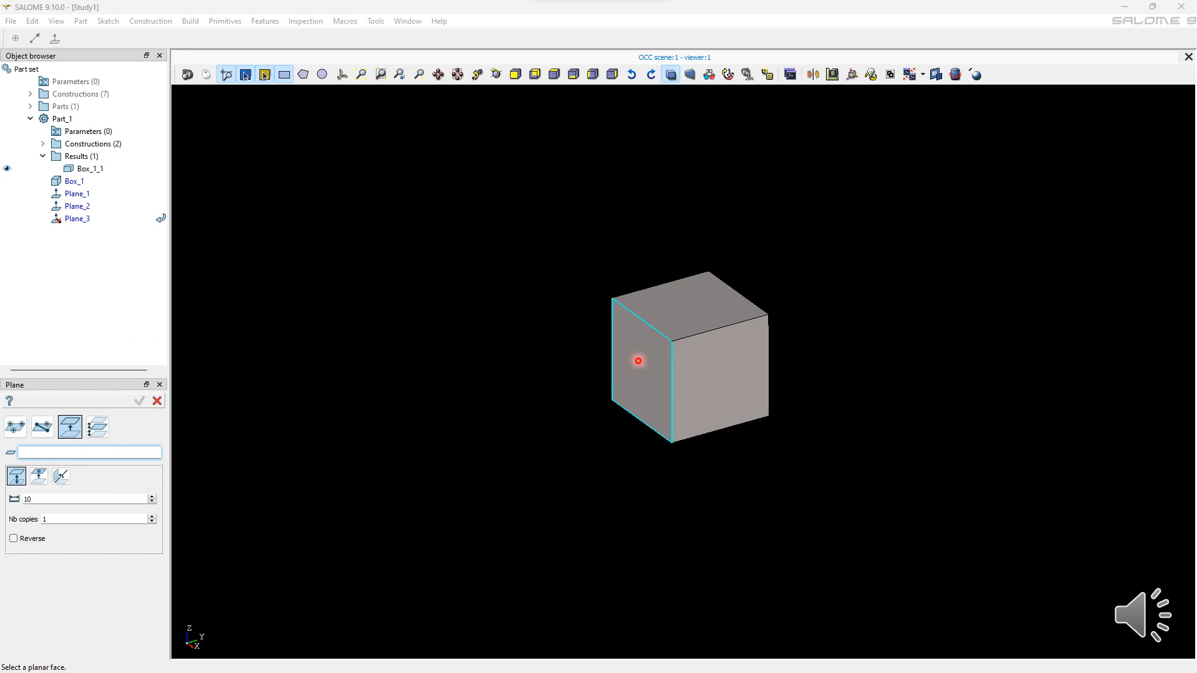
Create five plane copies spaced 7 apart from the box's Left face, with the offset direction reversed.
left_click(639, 361)
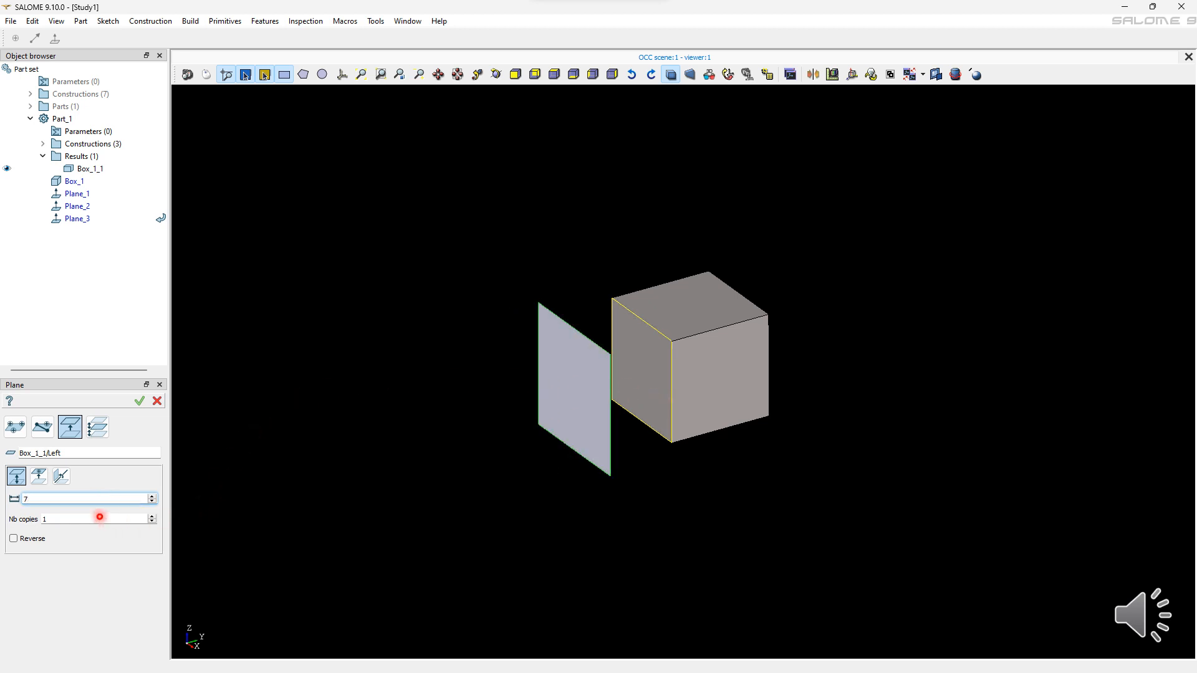
double_click(62, 519)
type("5")
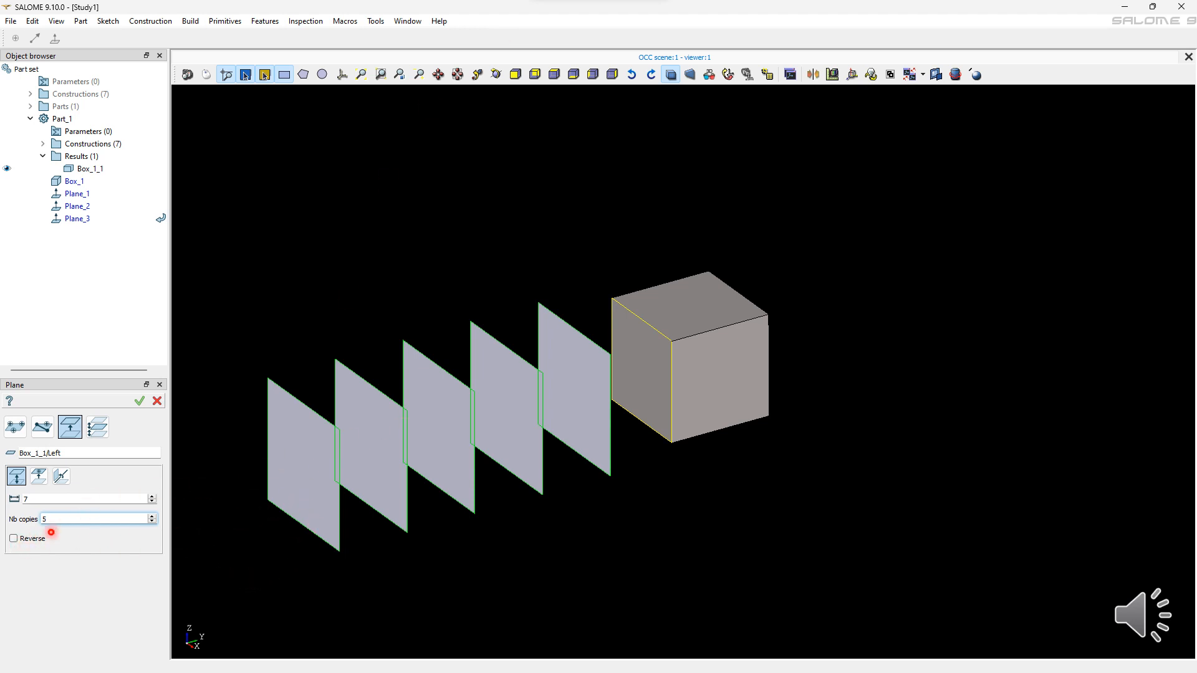
left_click(15, 545)
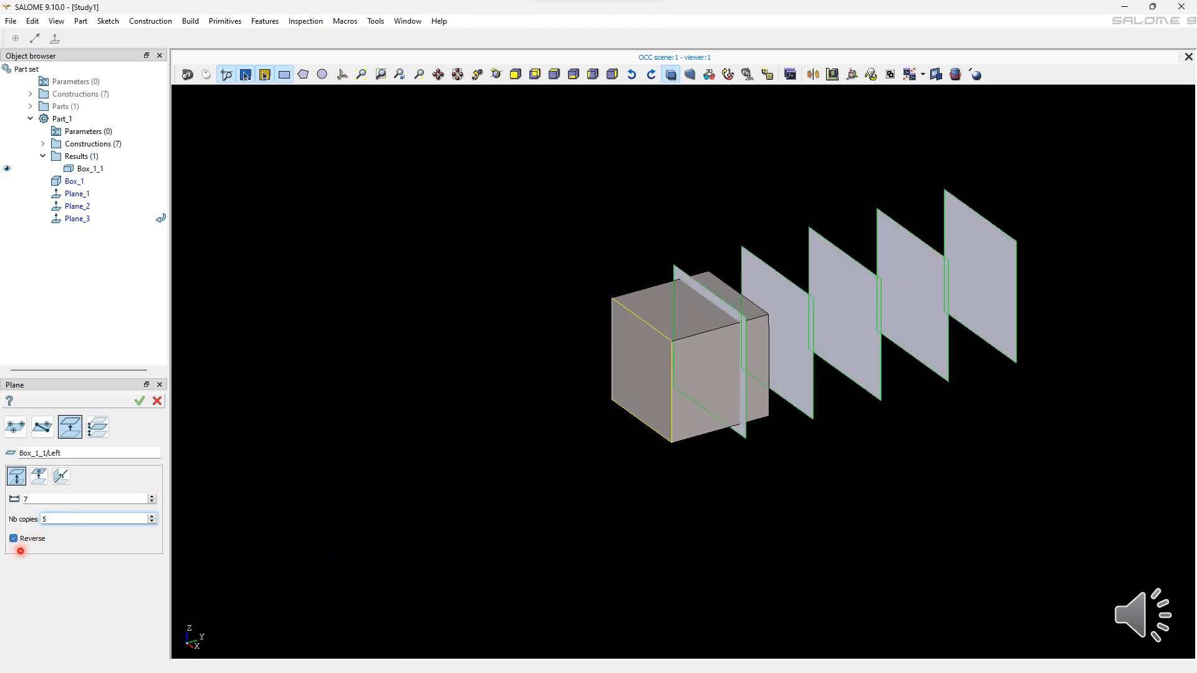
left_click(140, 401)
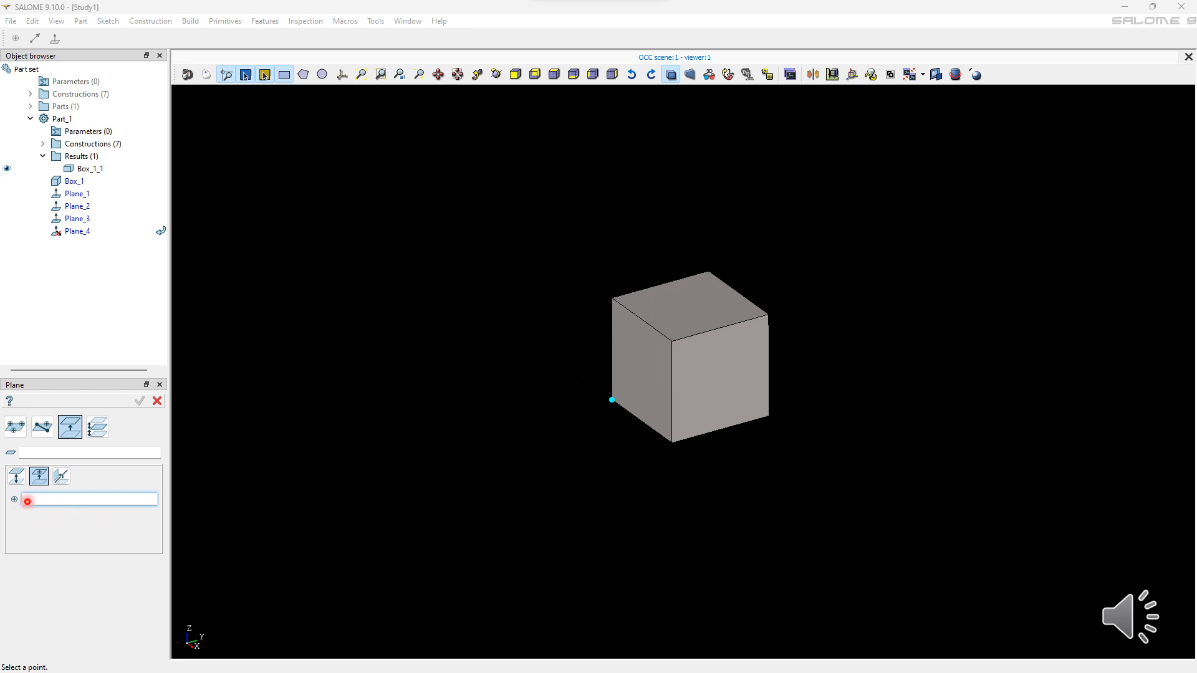
Create a plane parallel to the Top face through the Back-Left-Bottom vertex, and another rotated 45° from the Front face about the Front-Left edge.
left_click(28, 500)
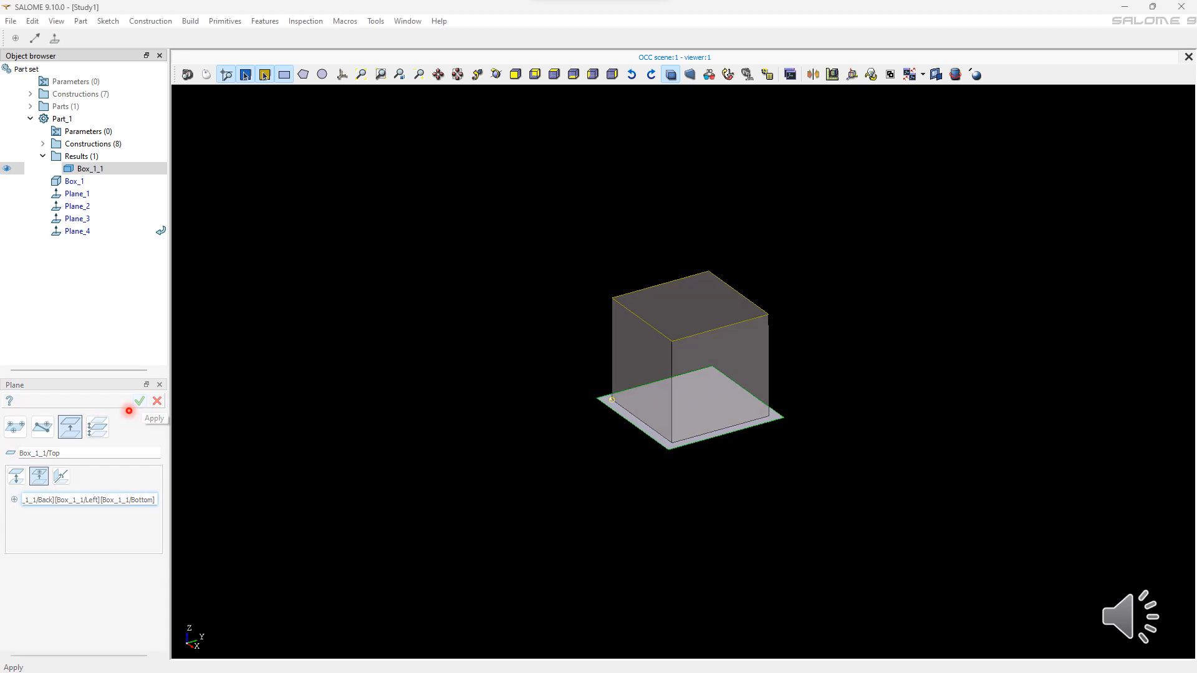
left_click(139, 402)
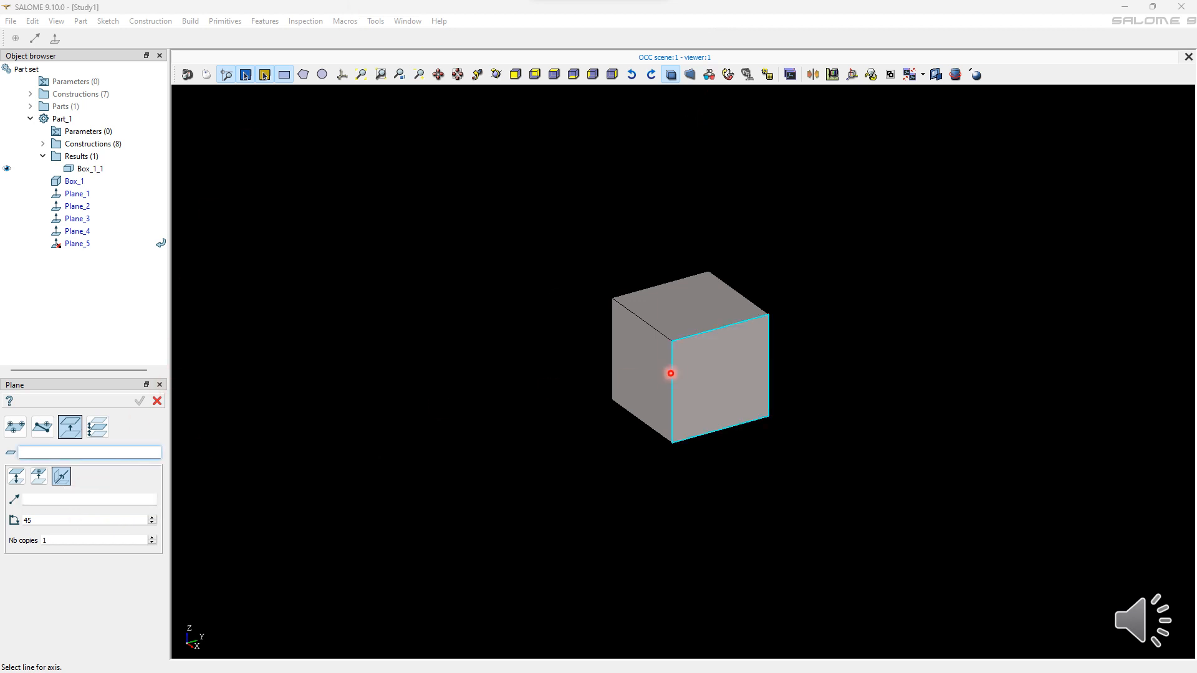
left_click(734, 358)
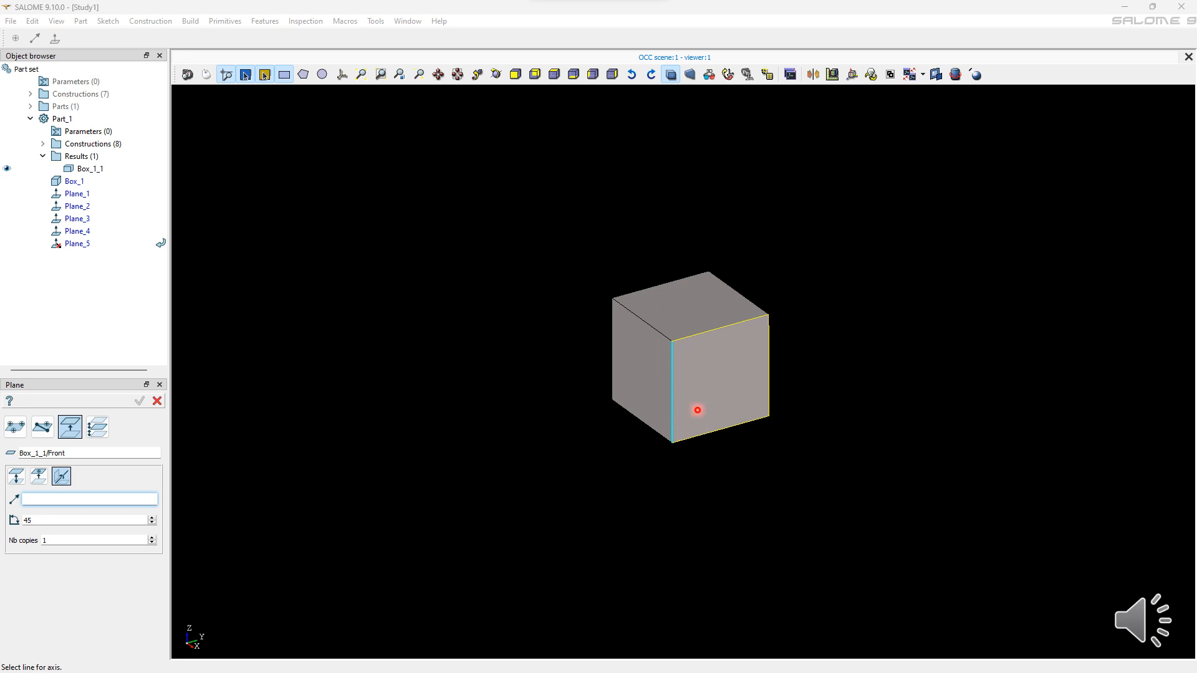
left_click(694, 391)
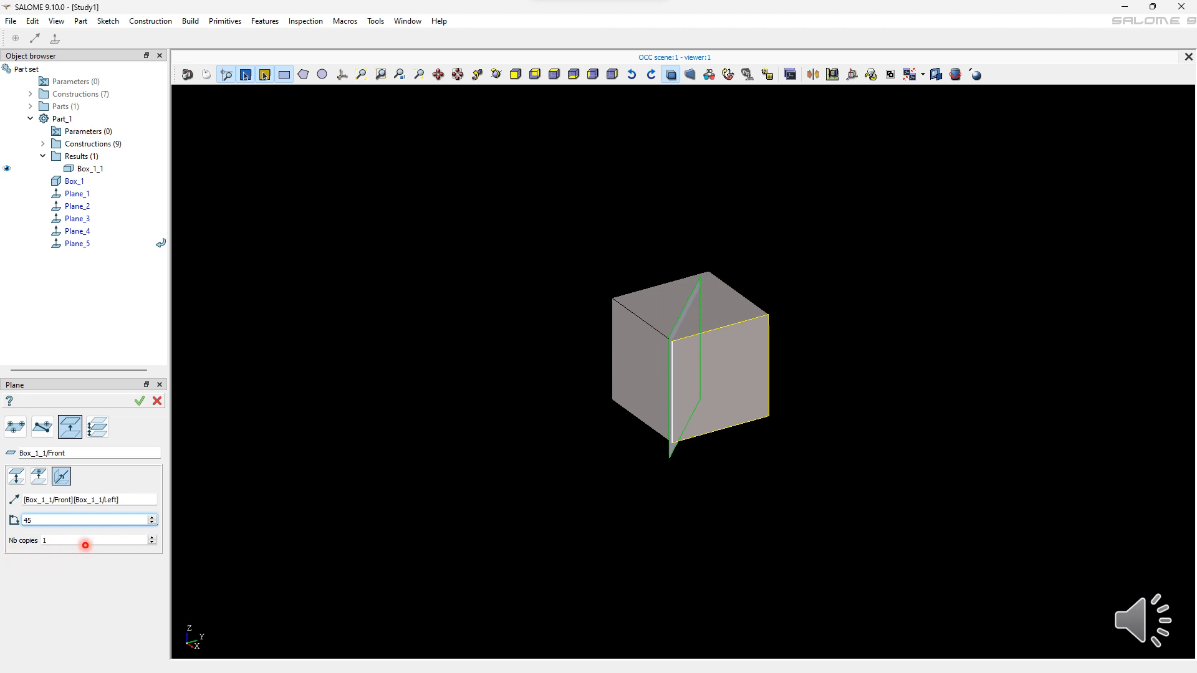
left_click(141, 400)
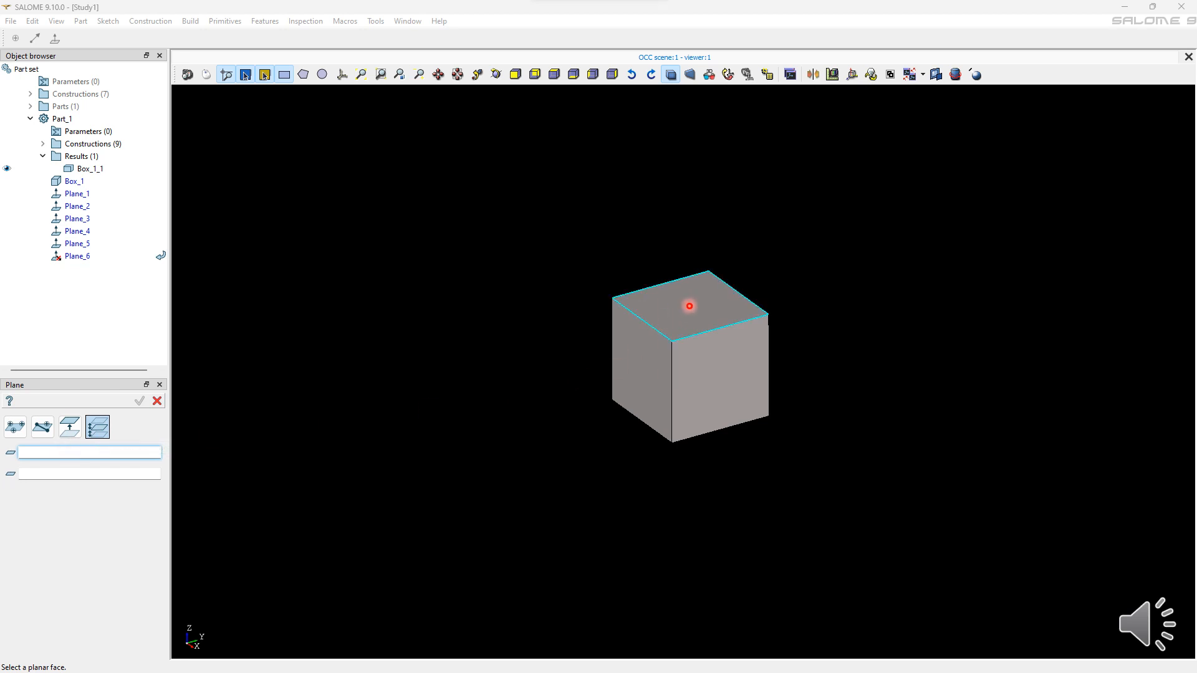
Create a plane midway between the box's Top and Bottom faces.
left_click(689, 306)
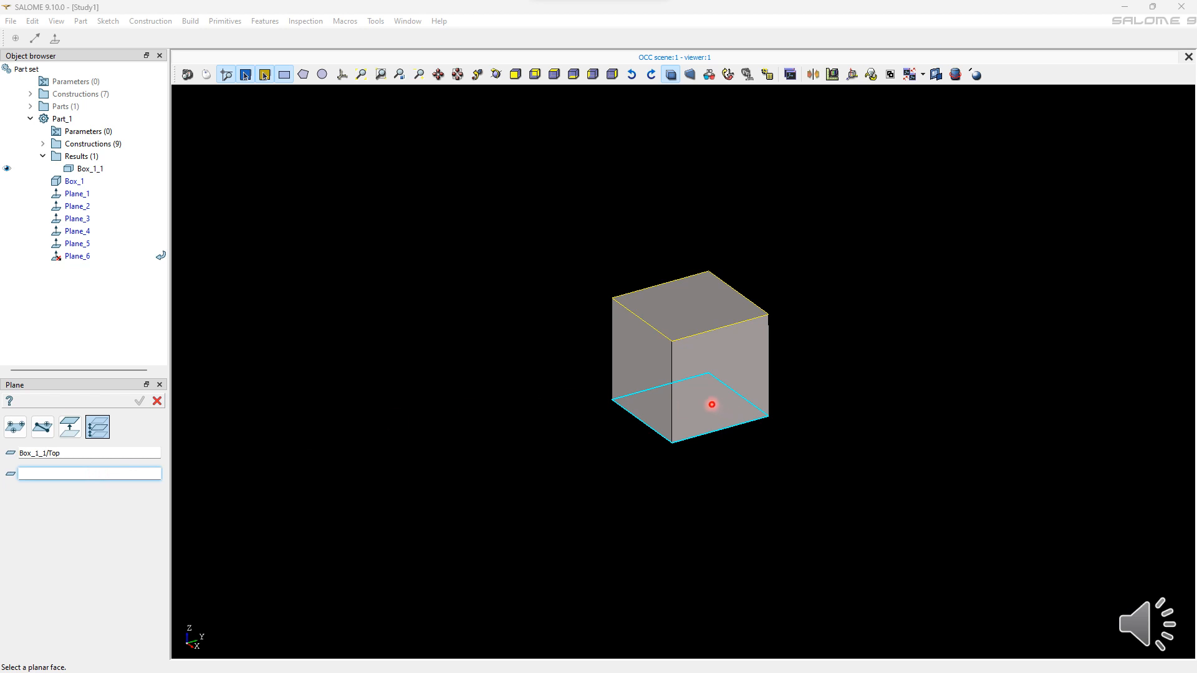
left_click(711, 405)
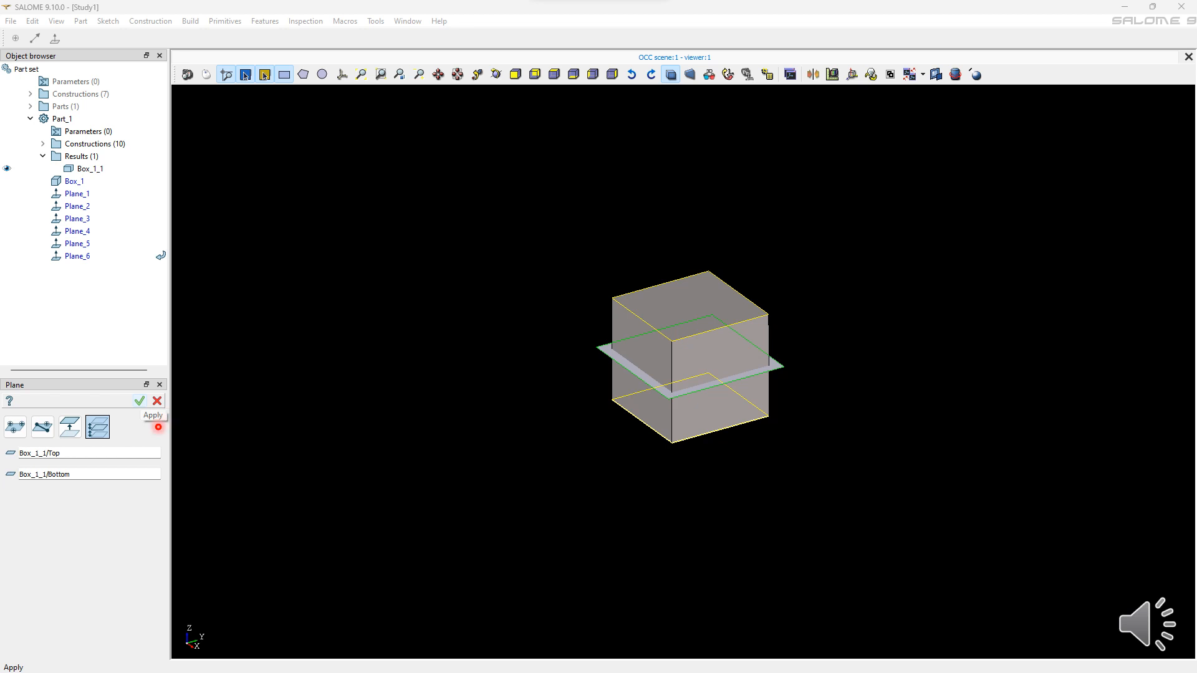
left_click(140, 401)
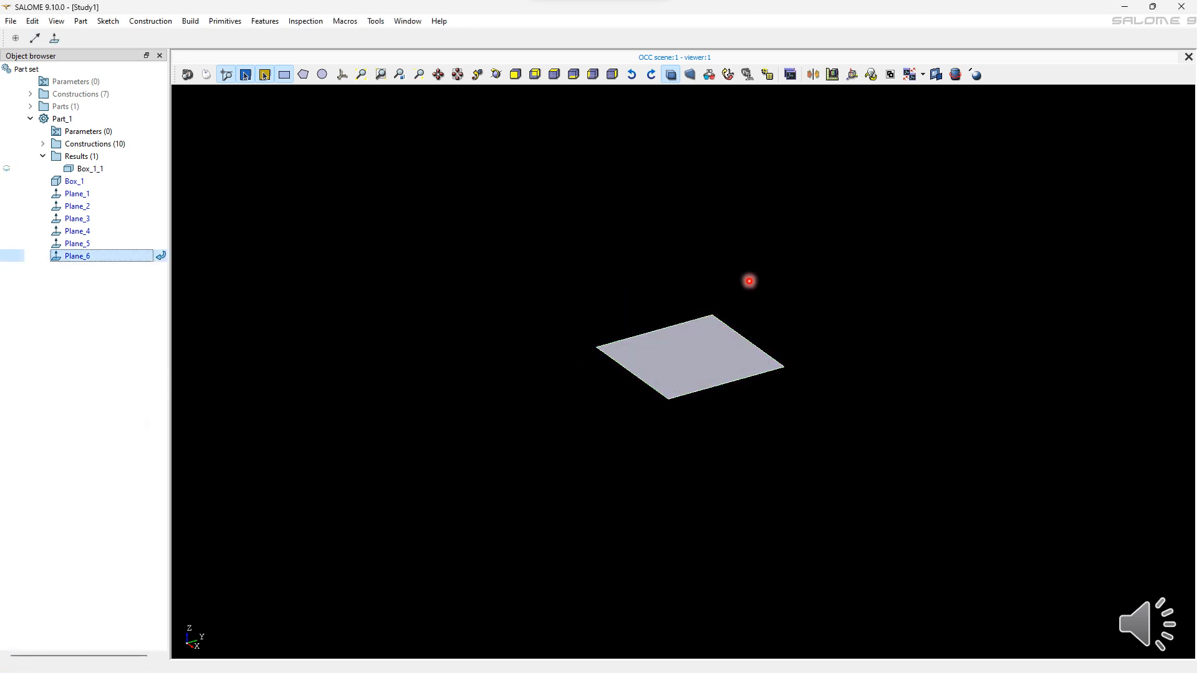